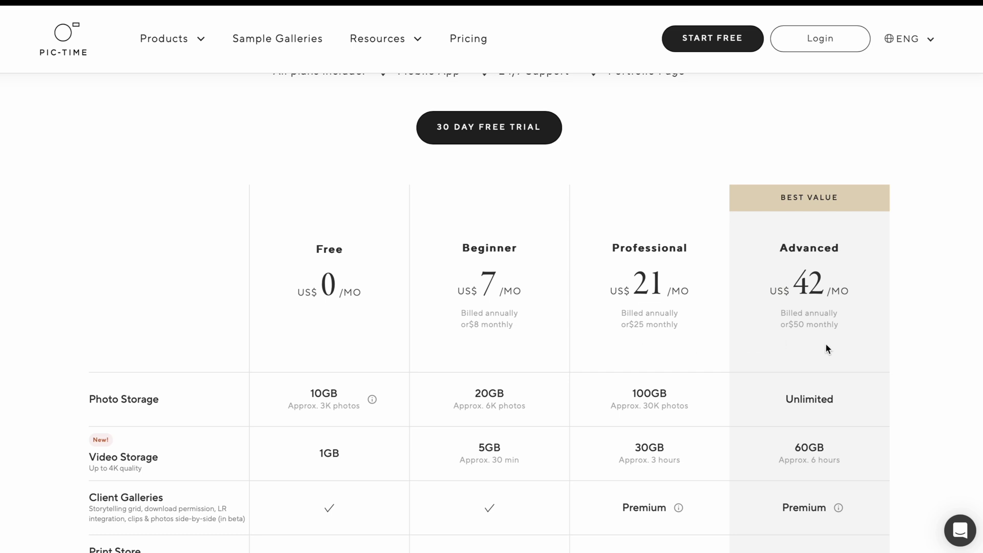
Step: Scroll the pricing page to the plan comparison: Free, Beginner US$7, Professional US$21, Advanced US$42
scroll(826, 348, "down", 1)
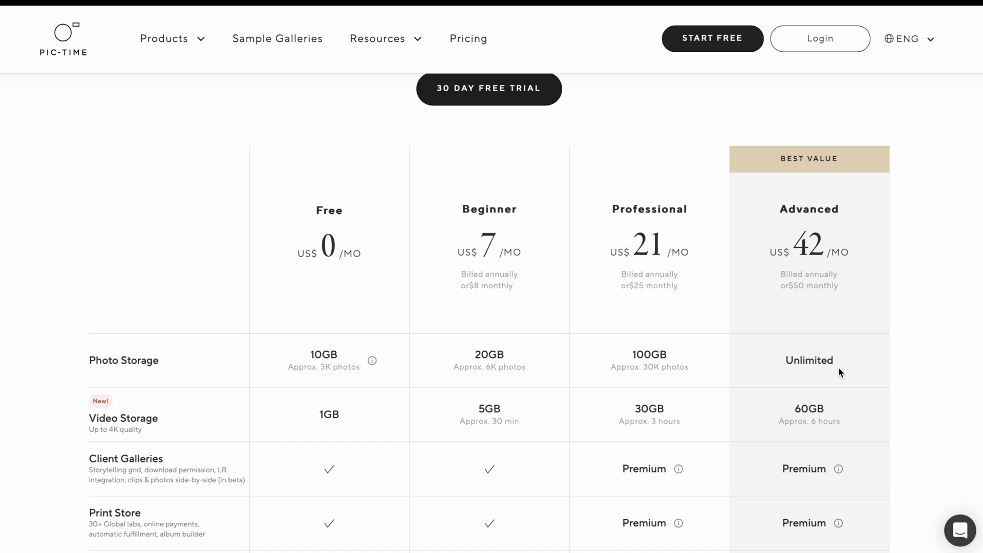
scroll(839, 368, "down", 8)
scroll(839, 368, "down", 9)
scroll(839, 368, "up", 17)
scroll(838, 367, "up", 4)
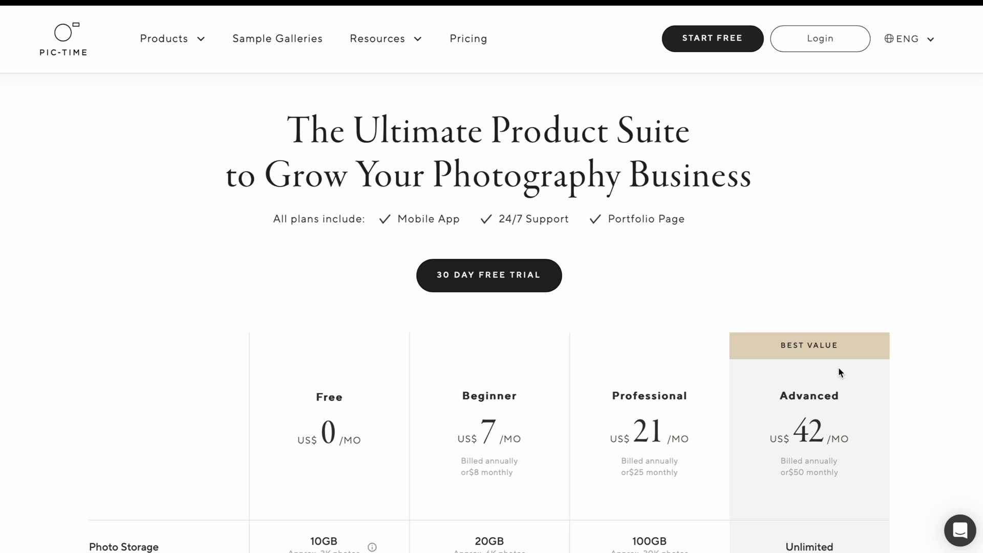
scroll(839, 368, "down", 1)
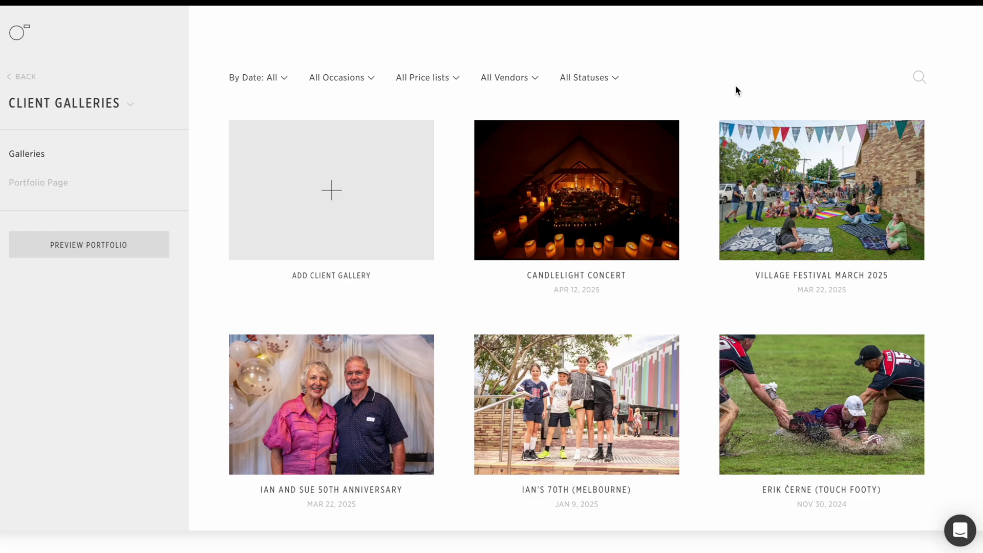
Step: Scroll down through the client gallery grid and partway back up
scroll(736, 87, "down", 5)
scroll(736, 88, "down", 10)
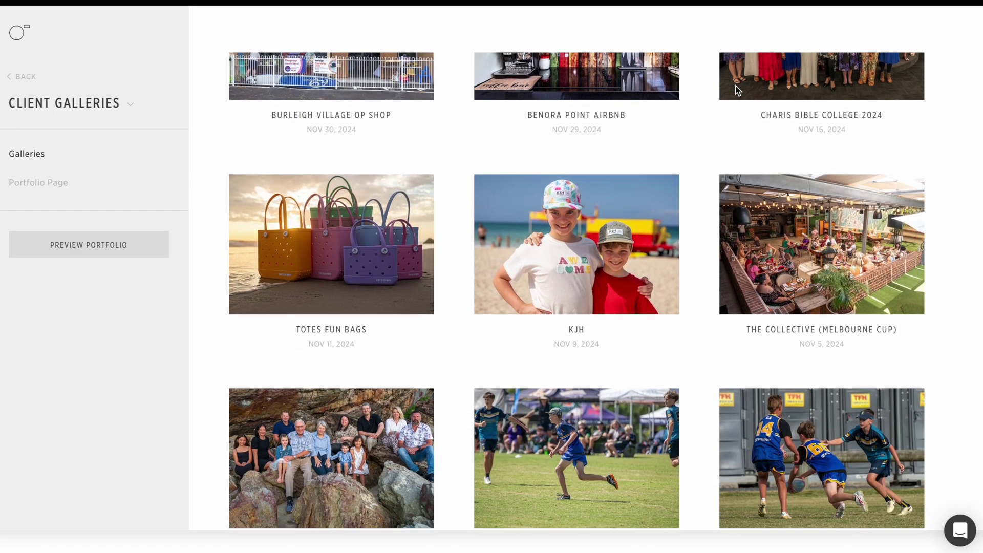
scroll(736, 90, "down", 10)
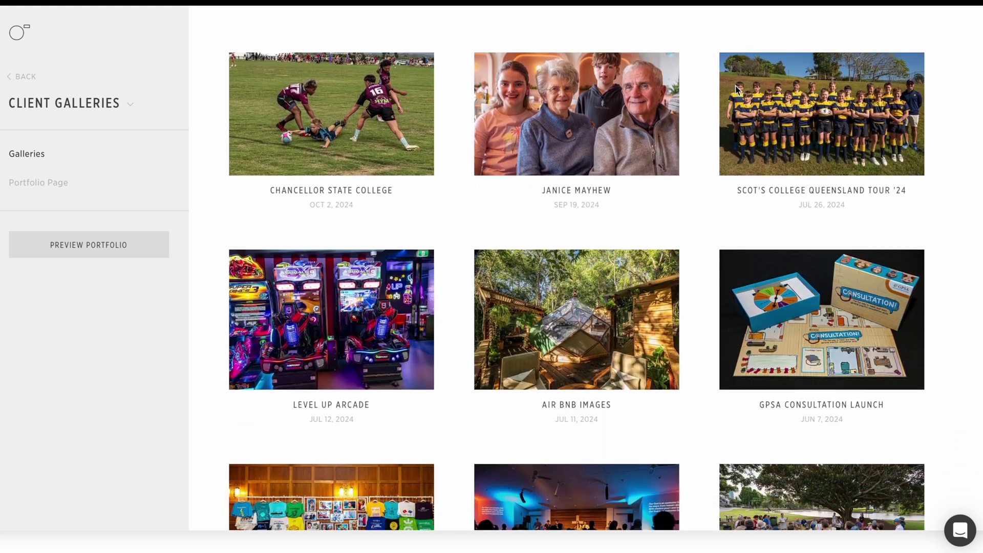
scroll(736, 90, "down", 10)
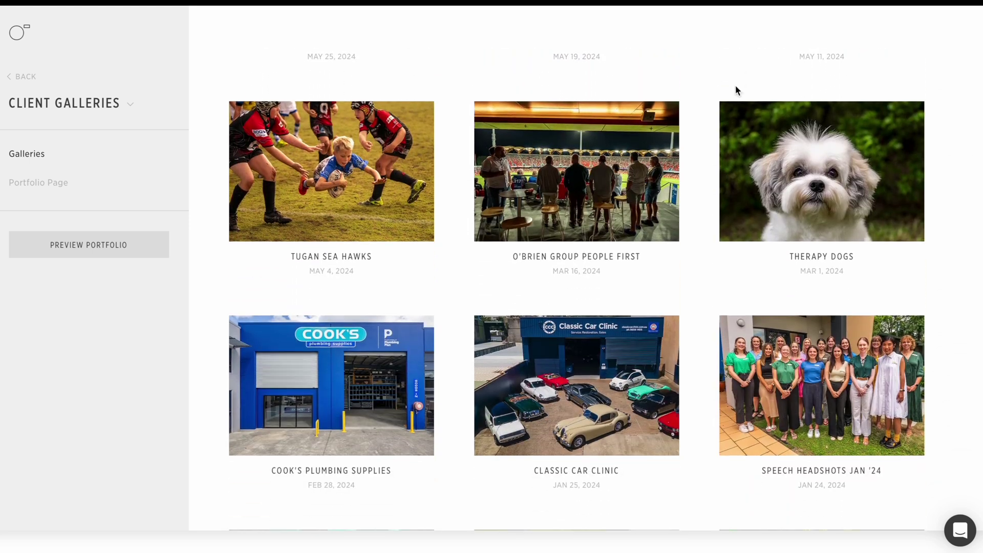
scroll(736, 90, "down", 6)
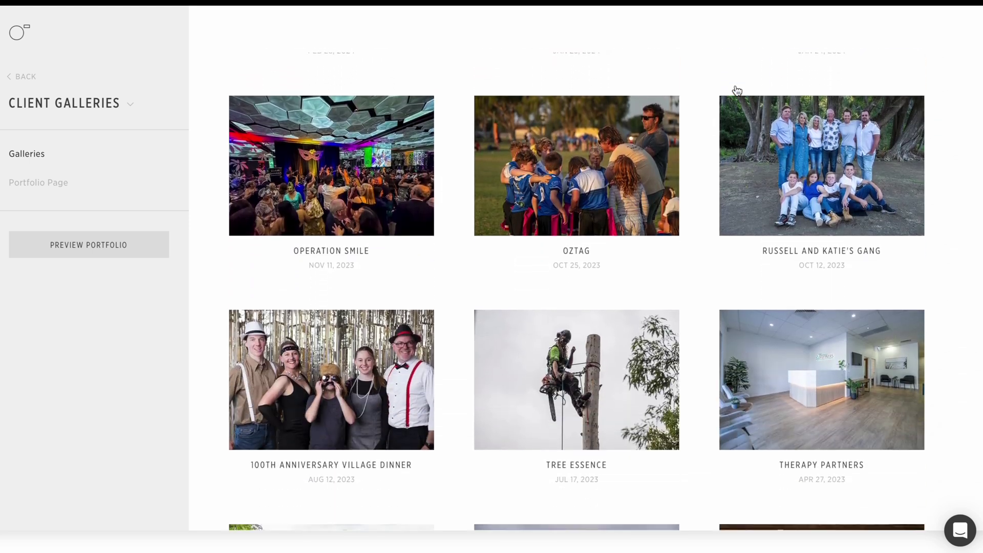
scroll(736, 90, "down", 6)
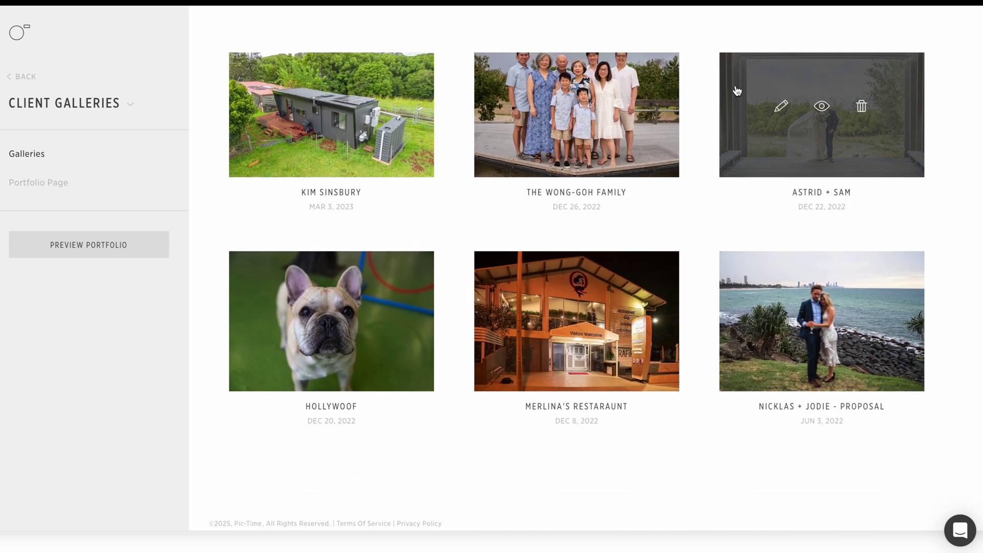
scroll(736, 89, "up", 20)
scroll(736, 90, "up", 10)
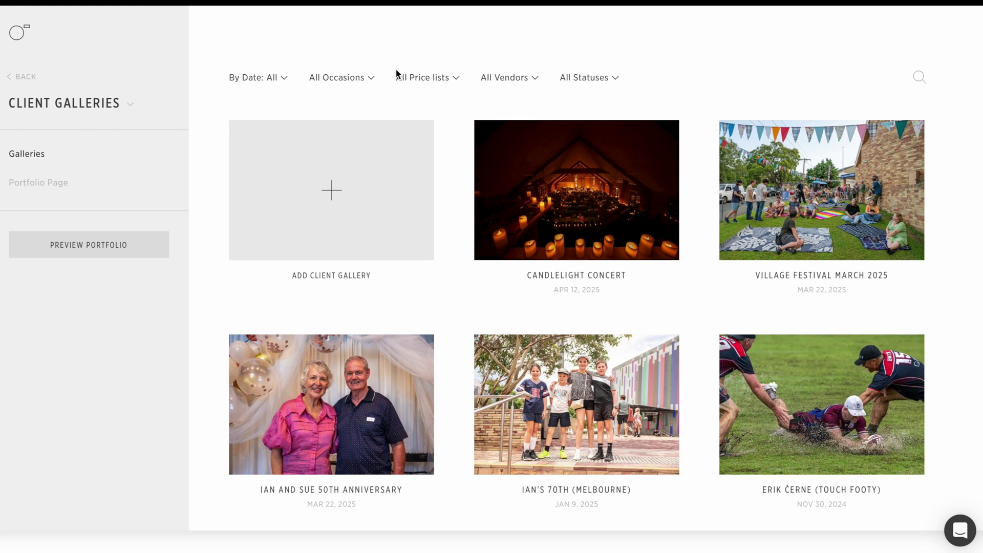
Step: Filter the galleries by the Commercial occasion, listing Burleigh Village Op Shop, Level Up Arcade and Tree Essence
left_click(348, 83)
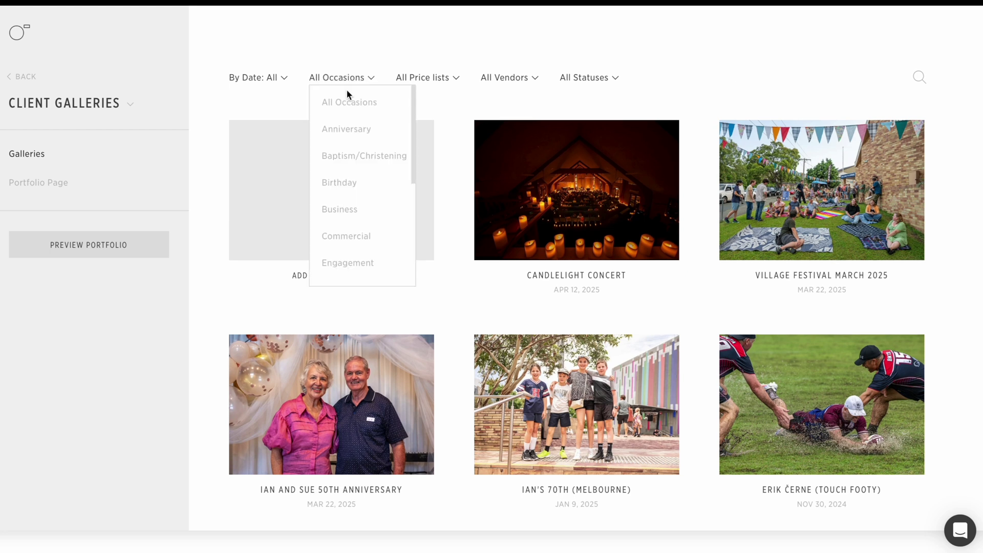
left_click(353, 238)
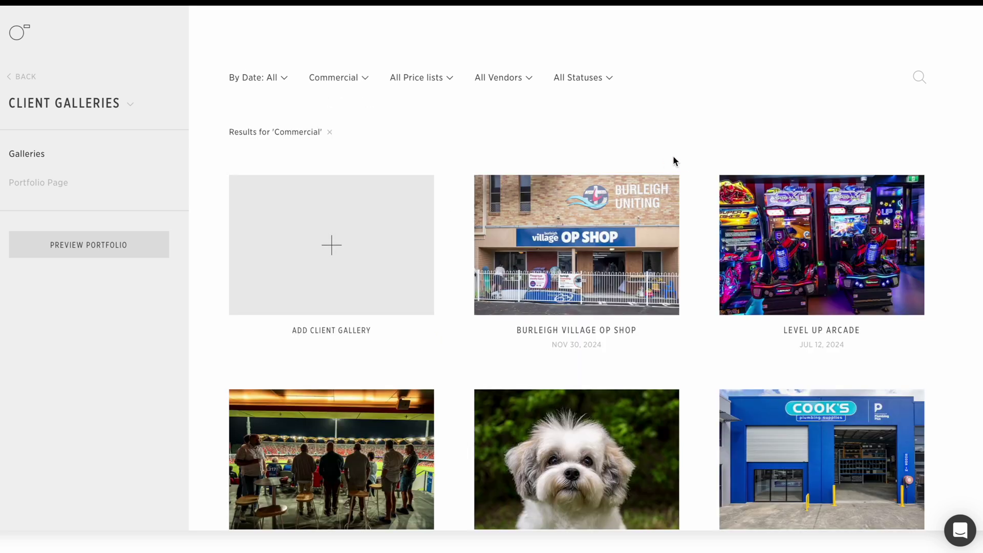
scroll(676, 156, "down", 1)
mouse_move(677, 160)
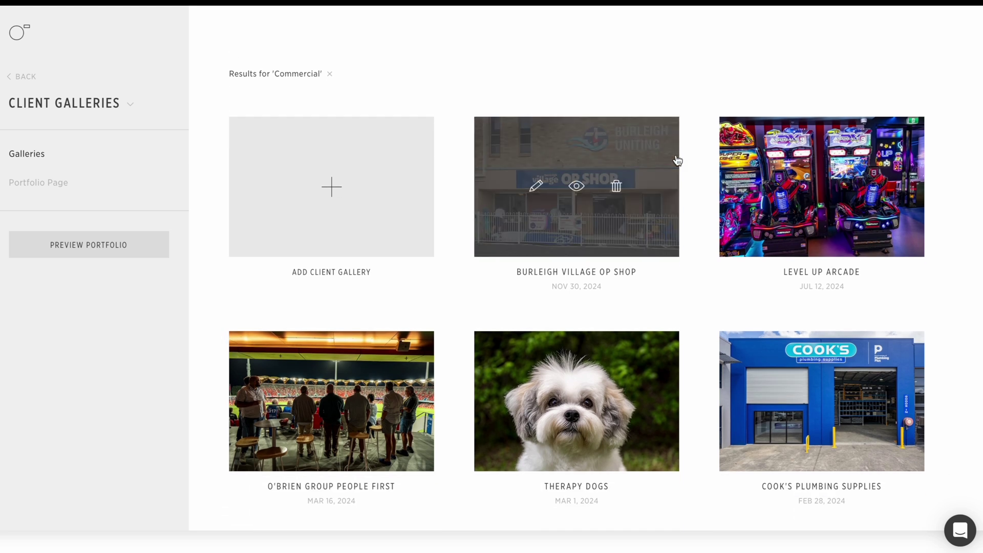
scroll(676, 160, "down", 4)
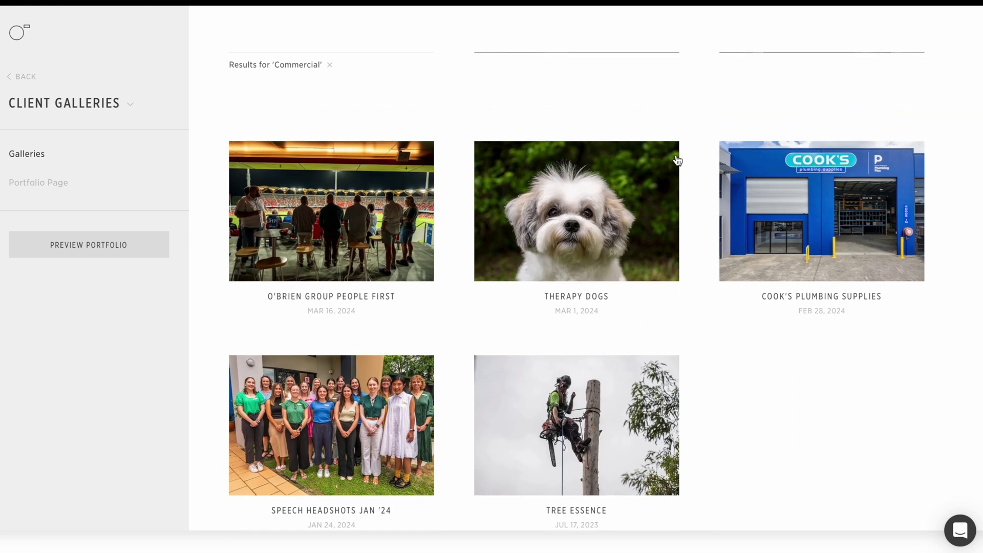
scroll(676, 161, "up", 5)
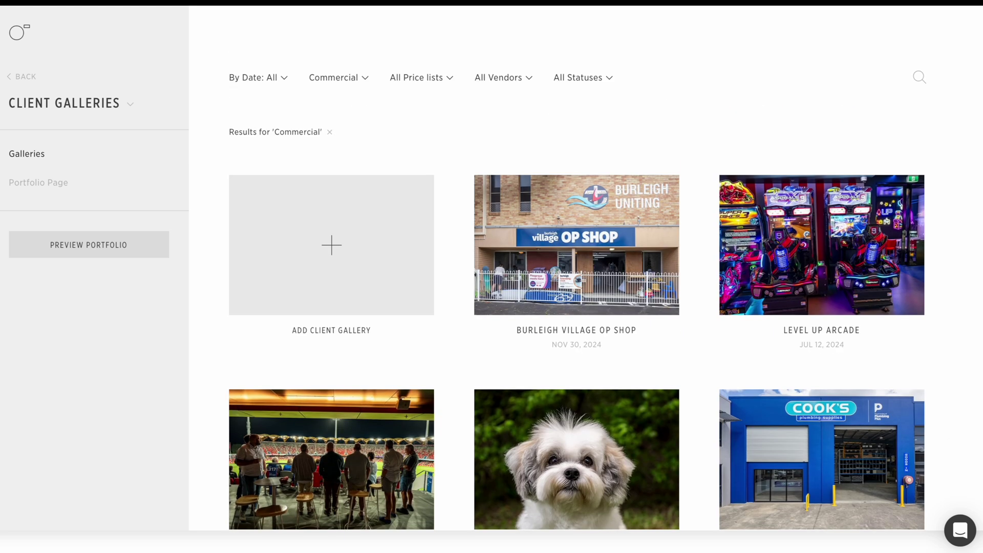
scroll(690, 228, "down", 5)
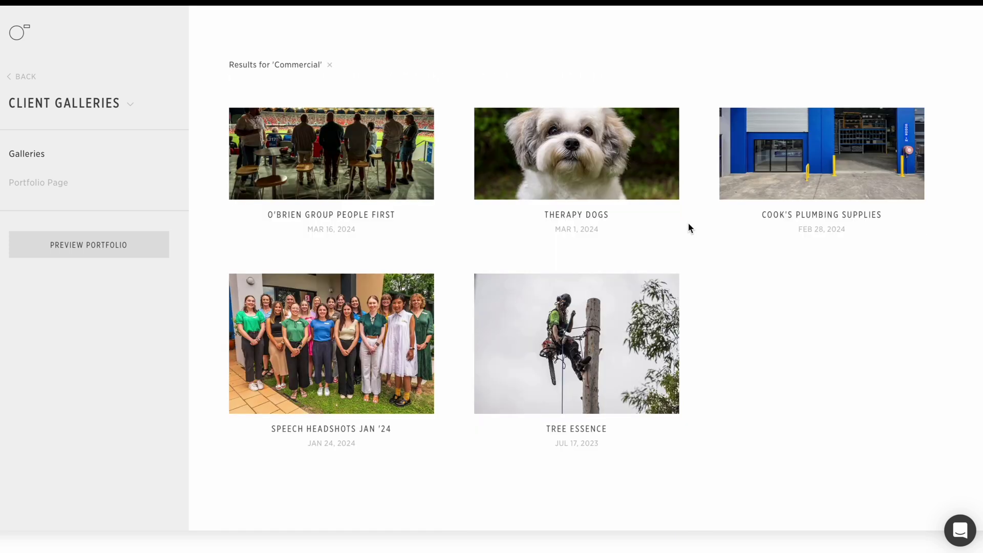
scroll(689, 228, "up", 5)
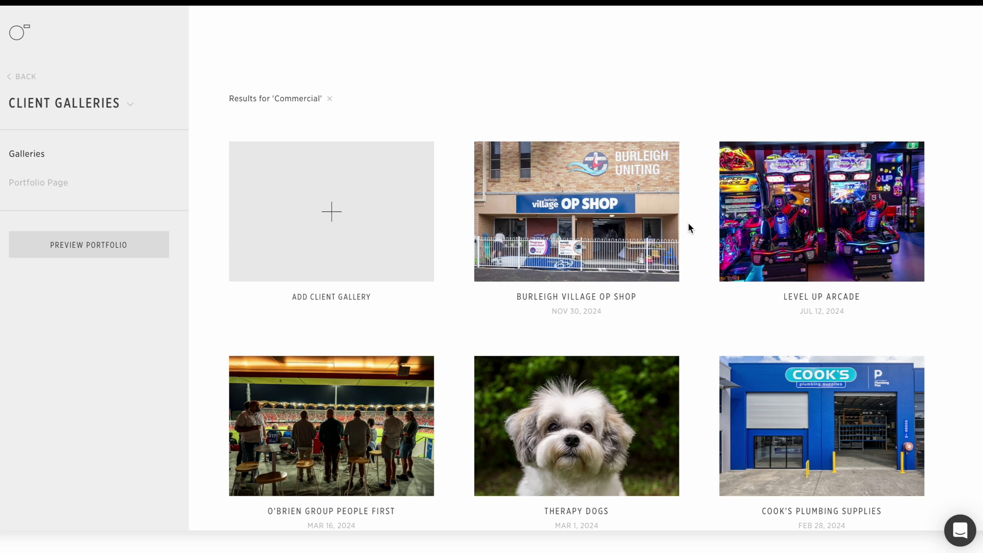
mouse_move(617, 223)
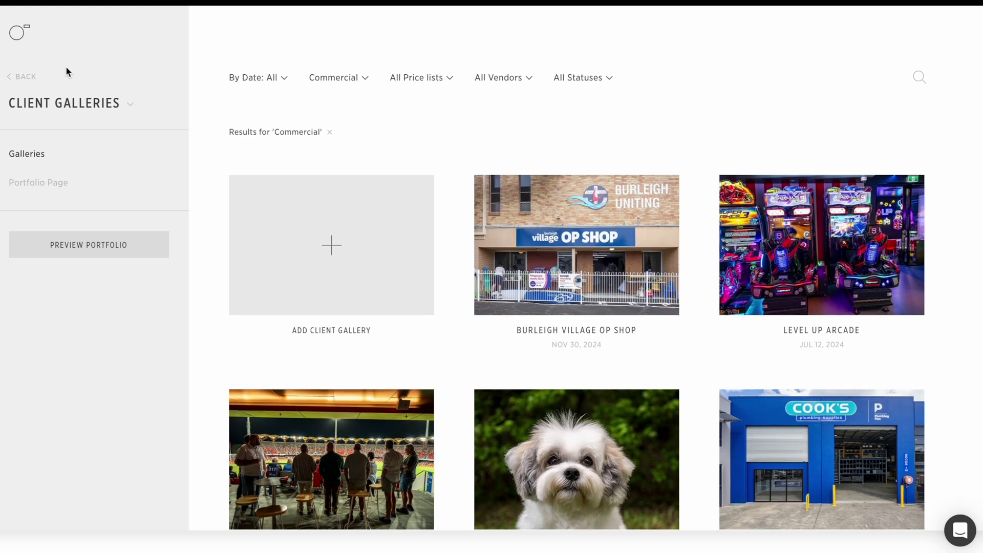
Step: Search the galleries for 'therapy' and open Therapy Partners for editing
left_click(33, 77)
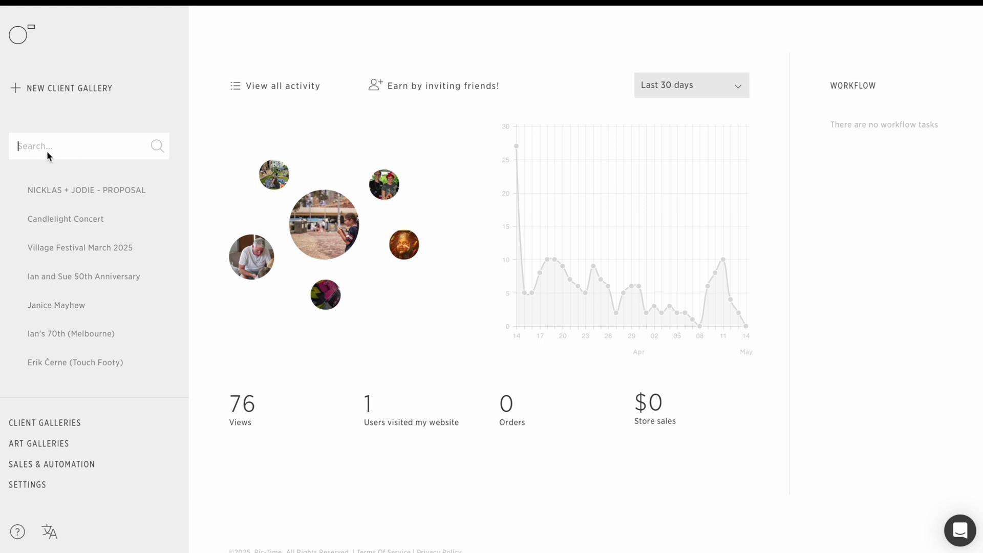
type("therapy")
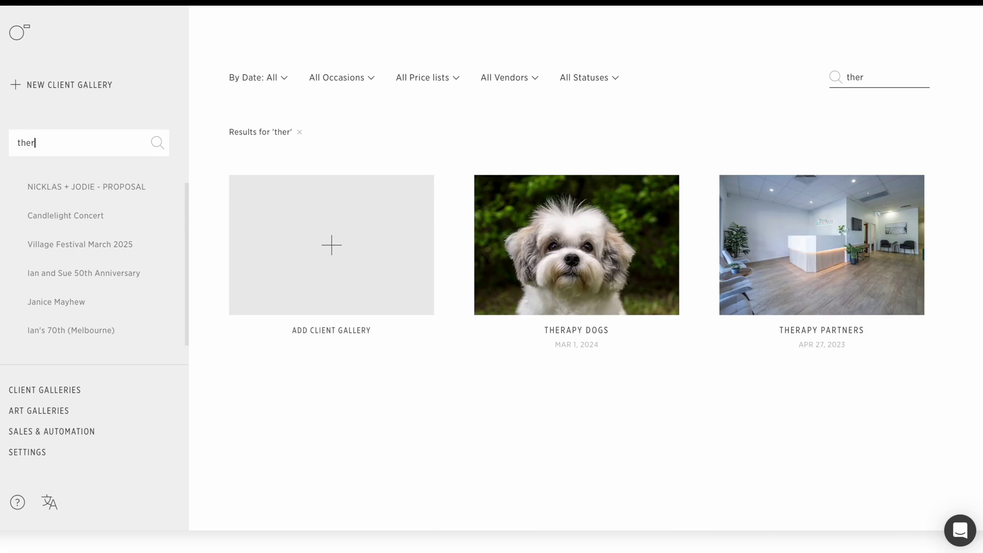
mouse_move(776, 287)
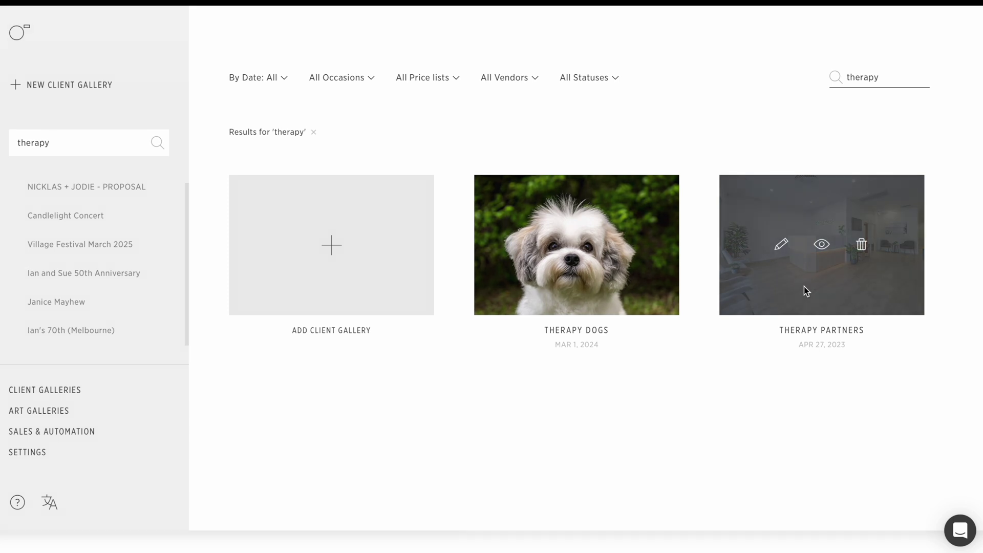
left_click(781, 245)
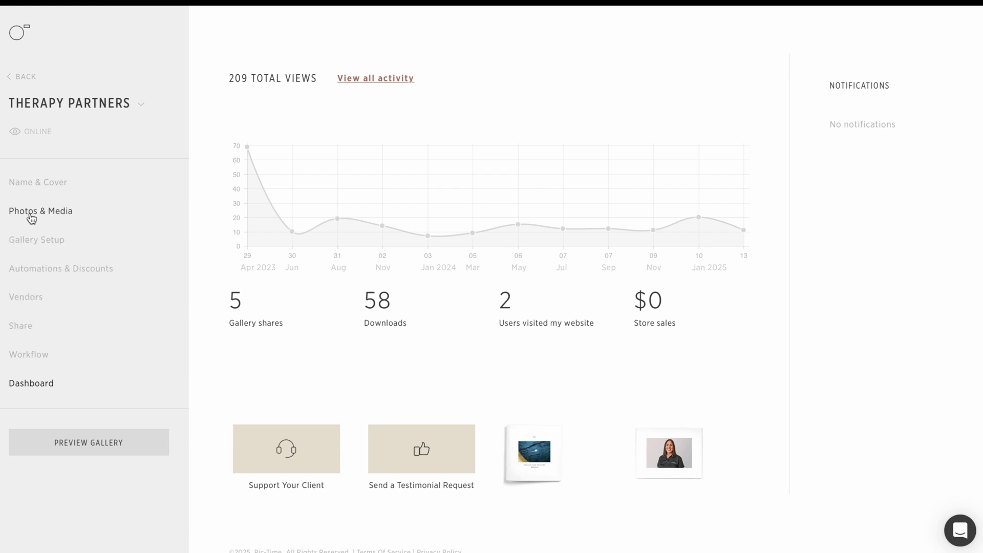
Step: Browse the Therapy Partners gallery's Photos & Media scenes
left_click(32, 219)
scroll(379, 321, "down", 20)
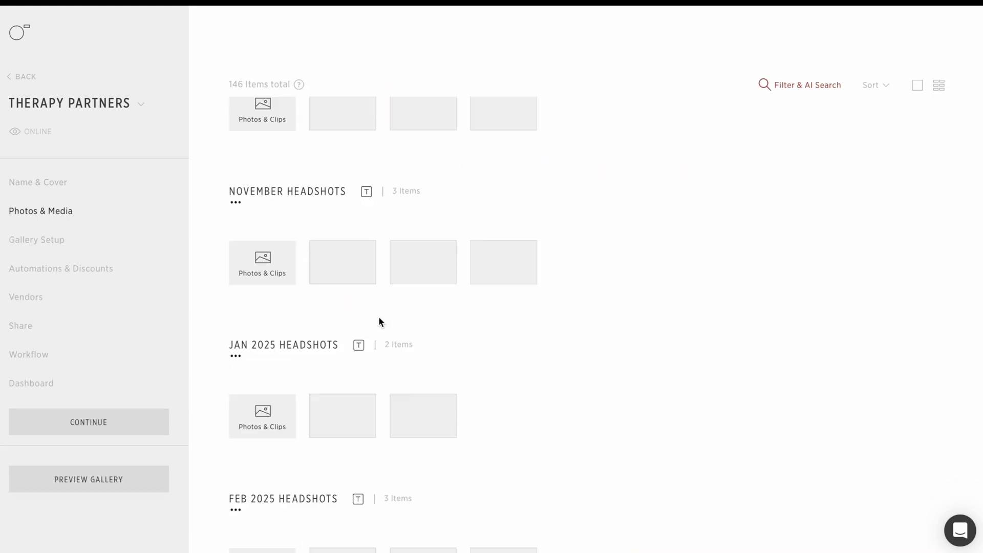
scroll(316, 117, "up", 2)
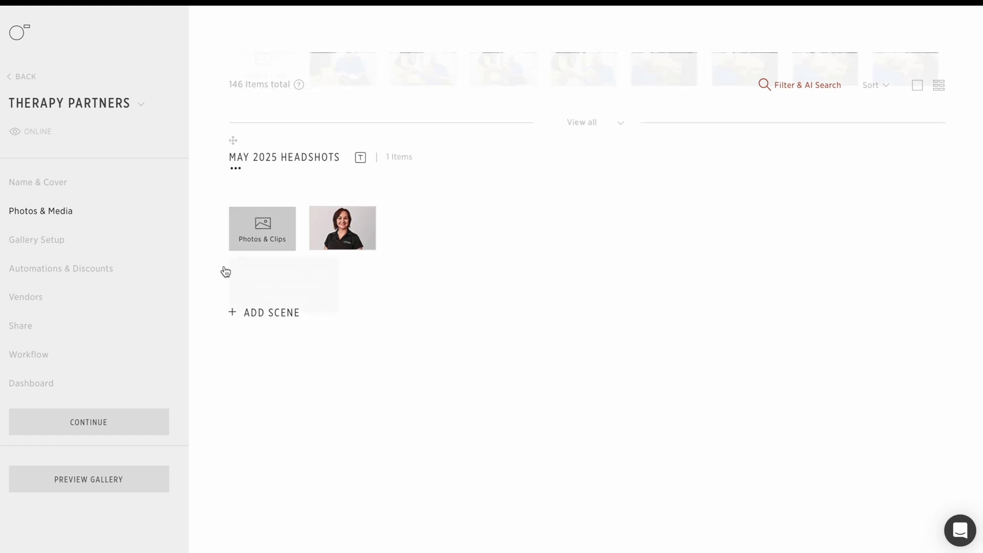
Step: Review the gallery's Share settings and guest link, then return to the main dashboard
left_click(21, 328)
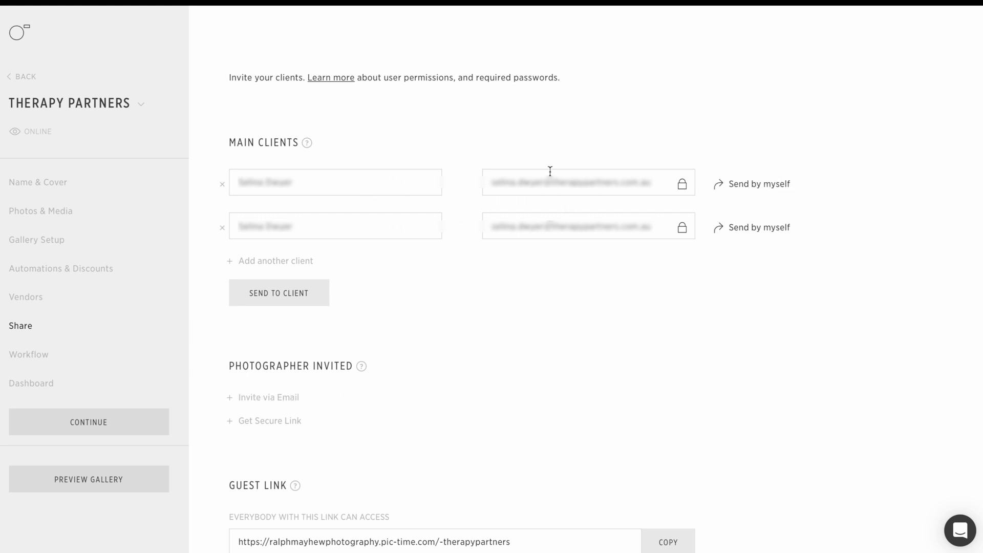
scroll(556, 207, "down", 2)
scroll(557, 207, "down", 1)
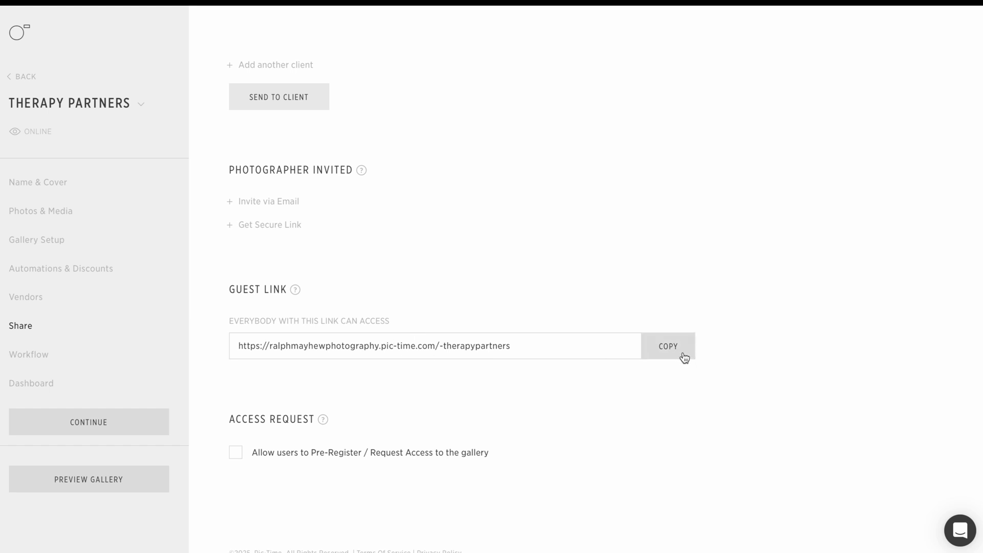
left_click(26, 79)
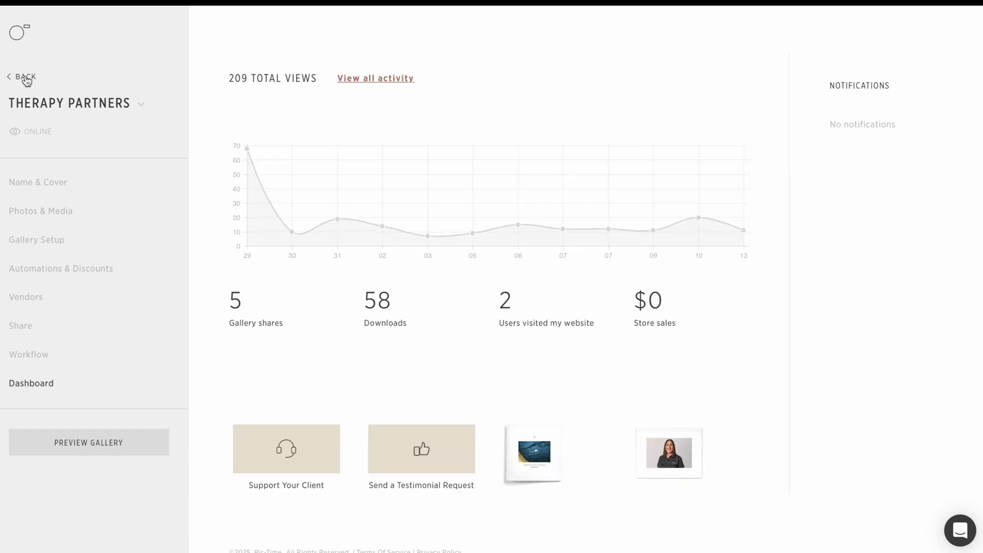
left_click(25, 79)
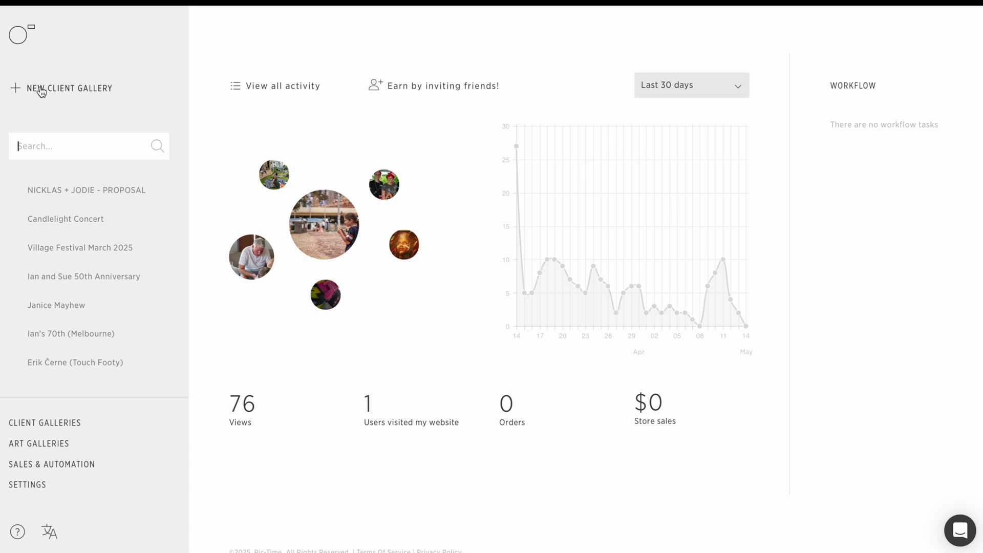
Step: Create a new client gallery dated 2025-05-14 and continue to its Photos & Media step
left_click(42, 91)
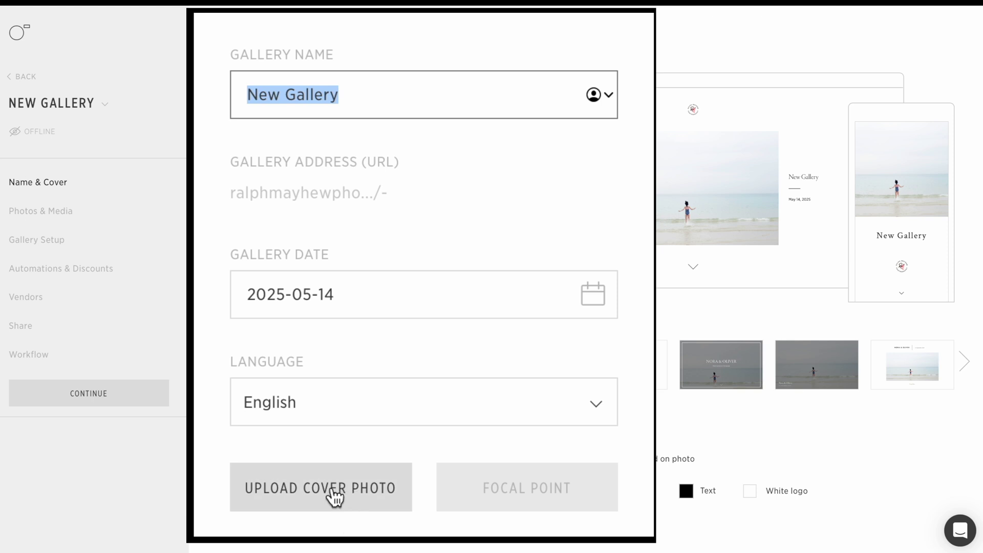
left_click(60, 214)
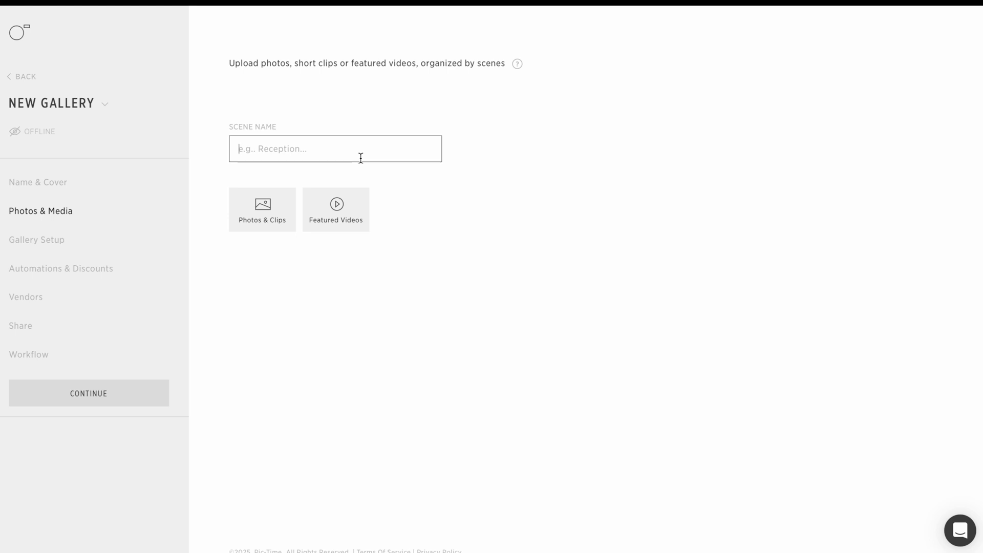
Step: Name the first scene 'Magic show', then open and close the Photos & Clips upload window
type("Magic show")
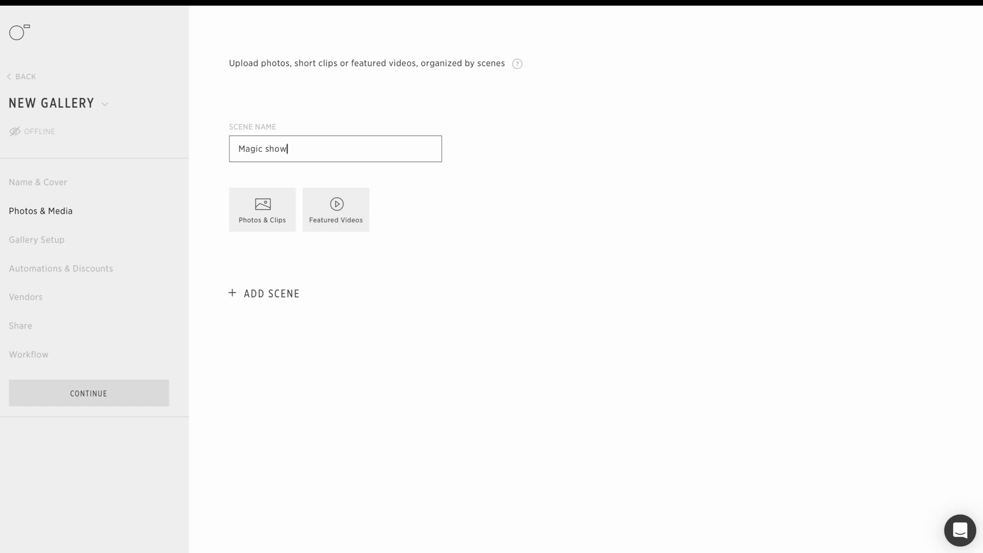
mouse_move(618, 13)
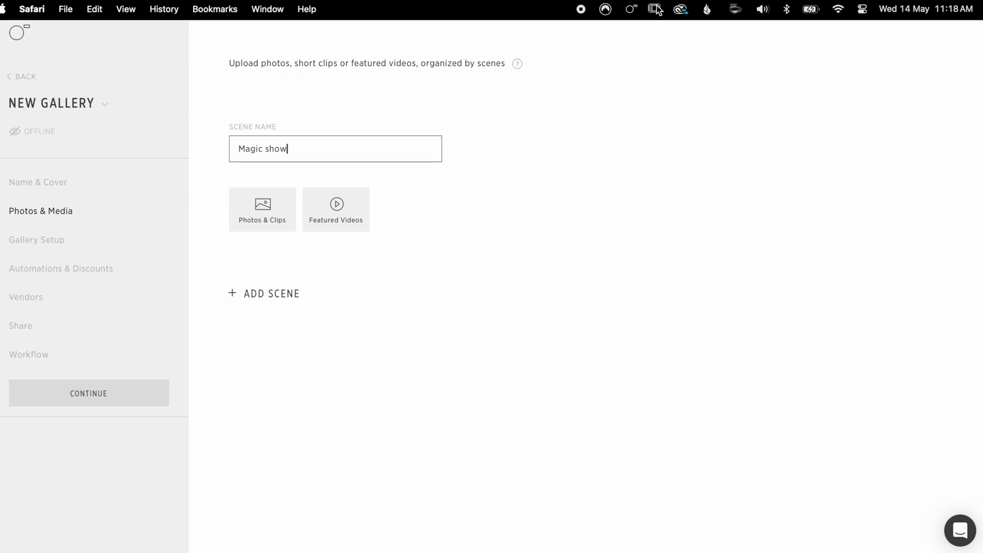
left_click(631, 9)
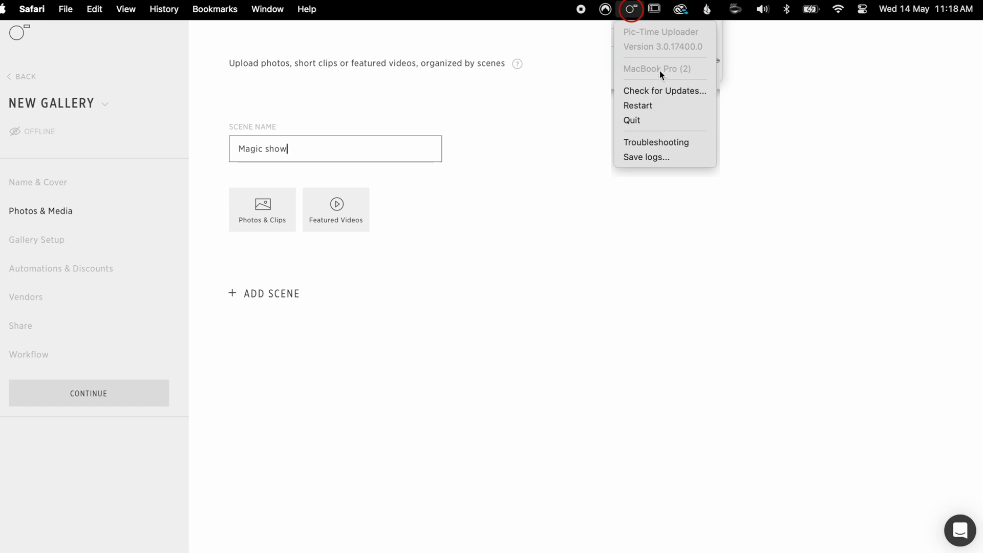
left_click(551, 170)
left_click(551, 167)
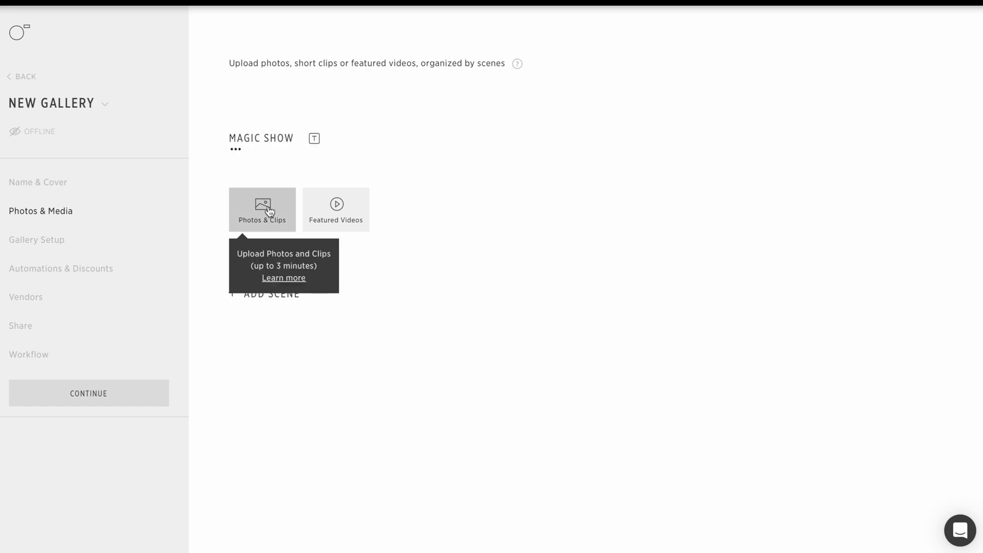
left_click(269, 211)
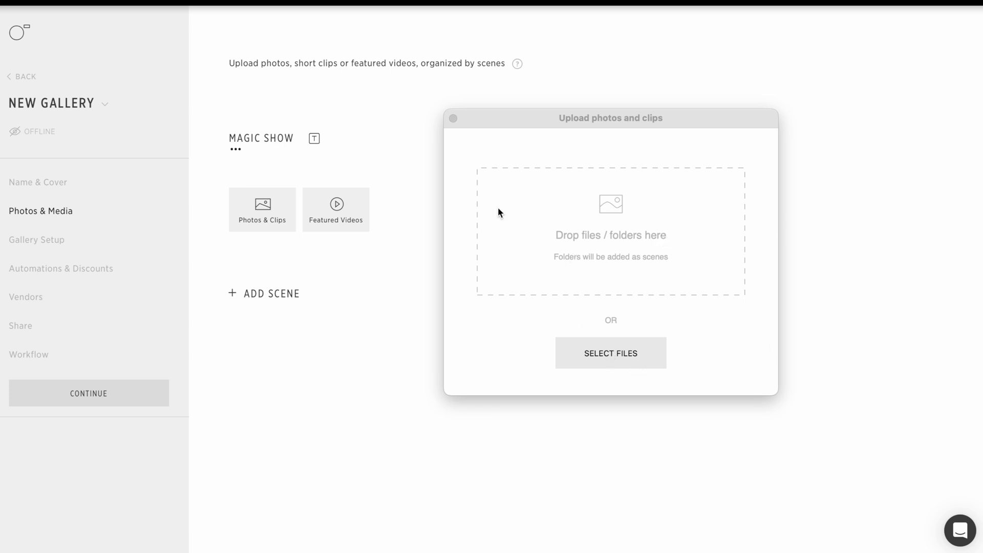
left_click(454, 119)
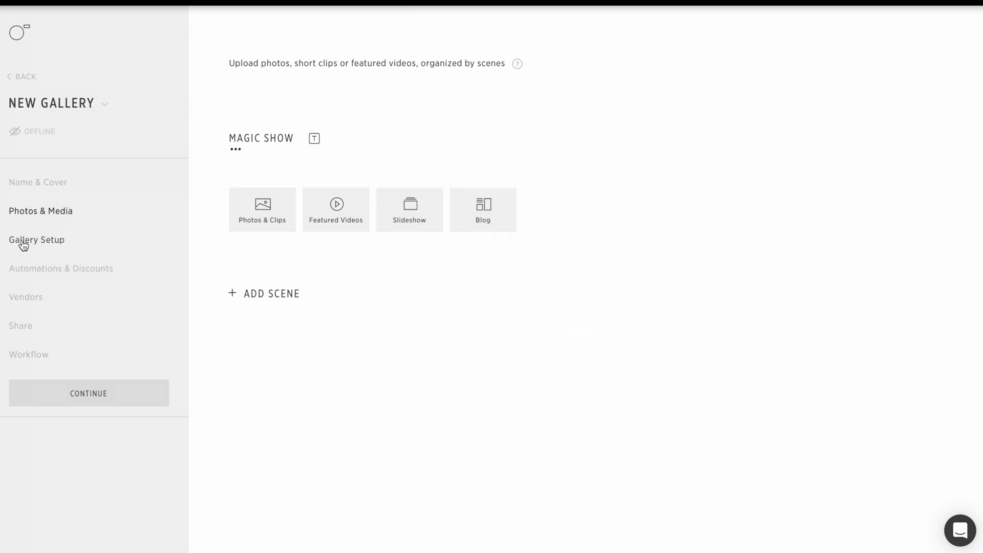
Step: In Gallery Setup, set the occasion to Architecture, keep security Normal, and scroll to Photo Downloads
left_click(23, 243)
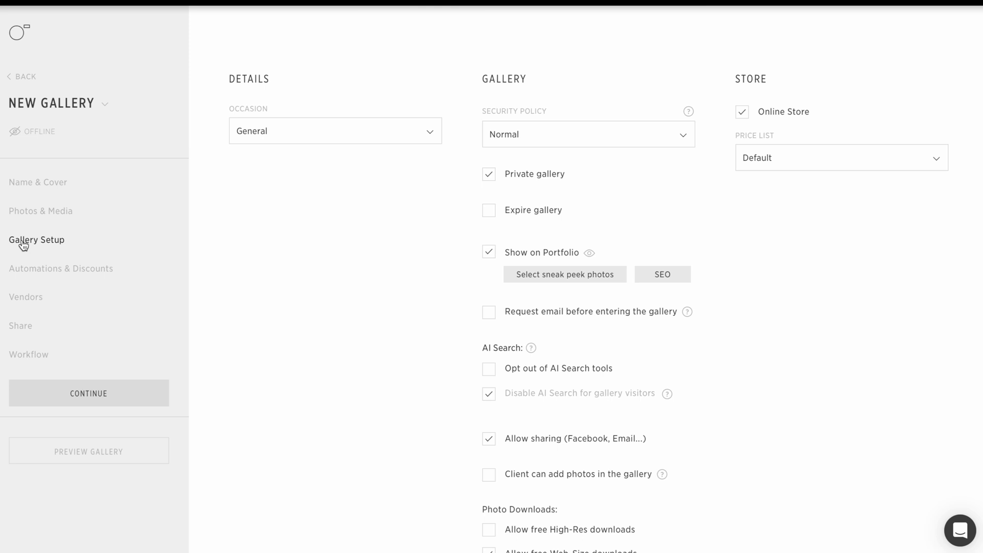
left_click(326, 136)
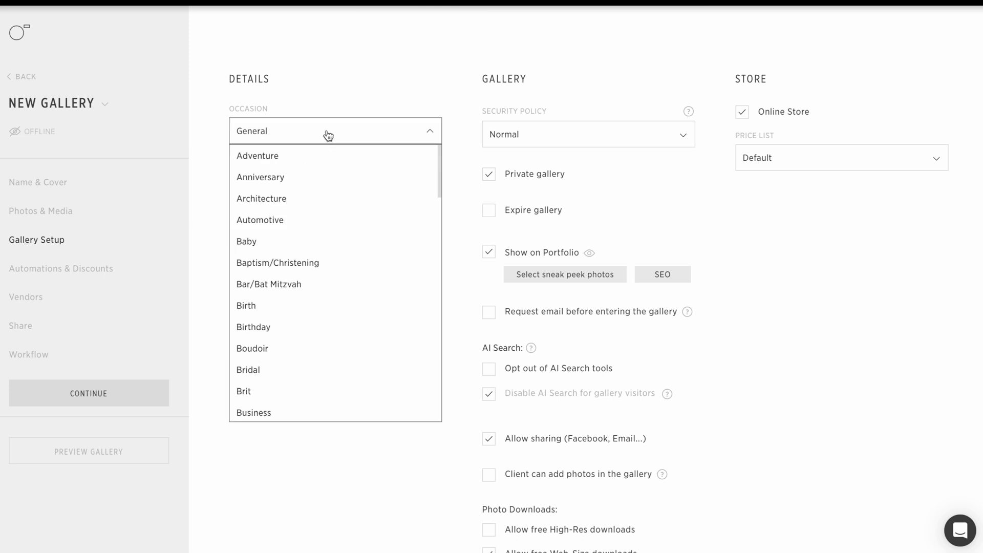
left_click(283, 197)
left_click(564, 139)
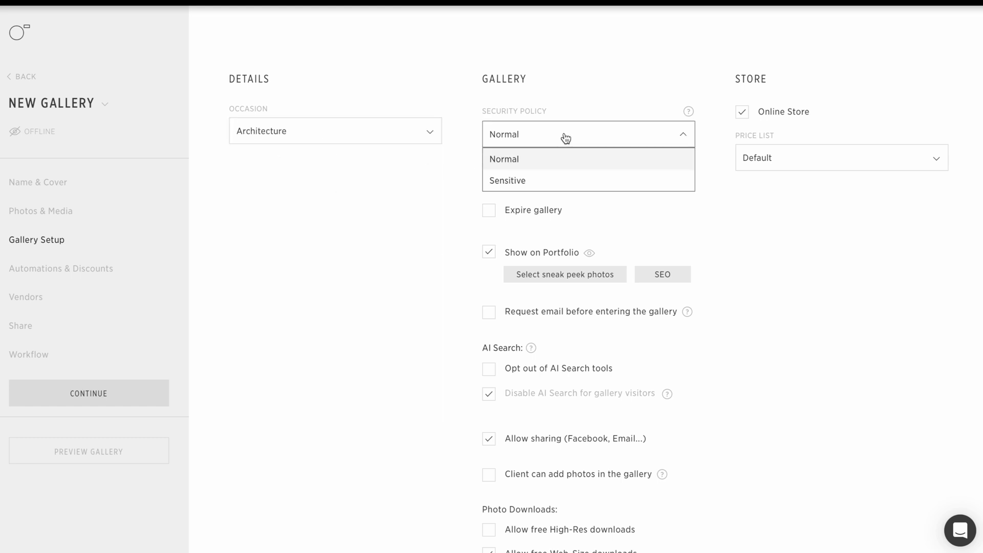
left_click(566, 138)
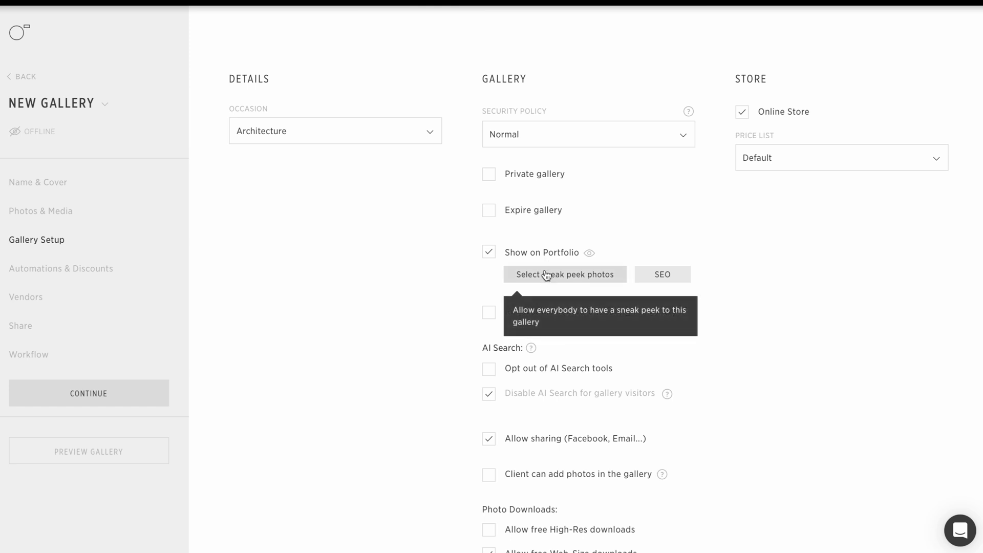
scroll(546, 276, "down", 2)
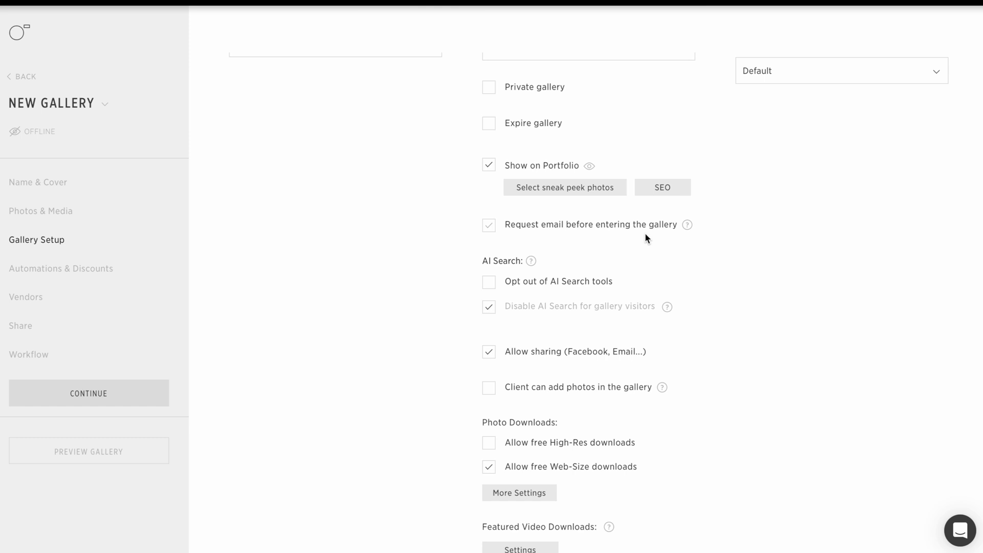
scroll(646, 237, "down", 1)
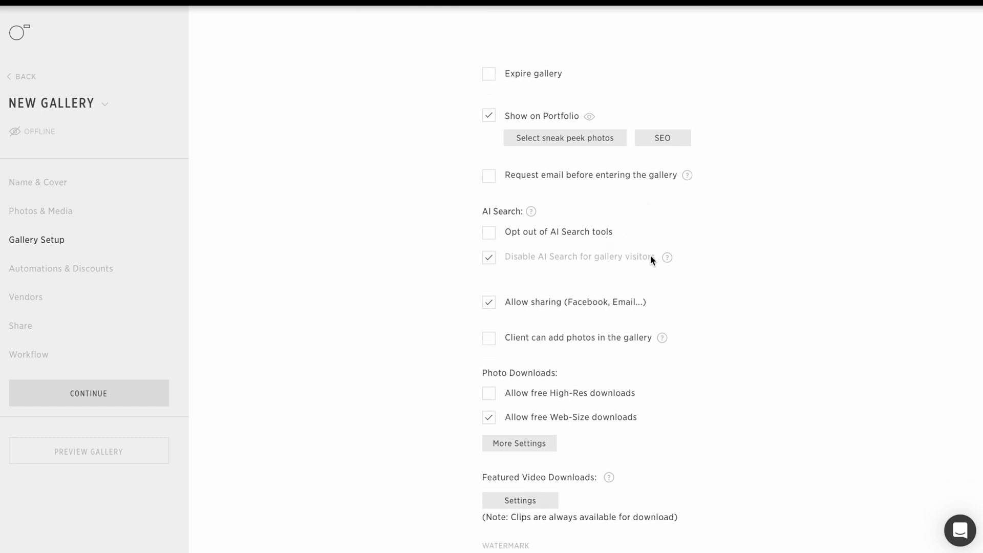
scroll(686, 298, "down", 2)
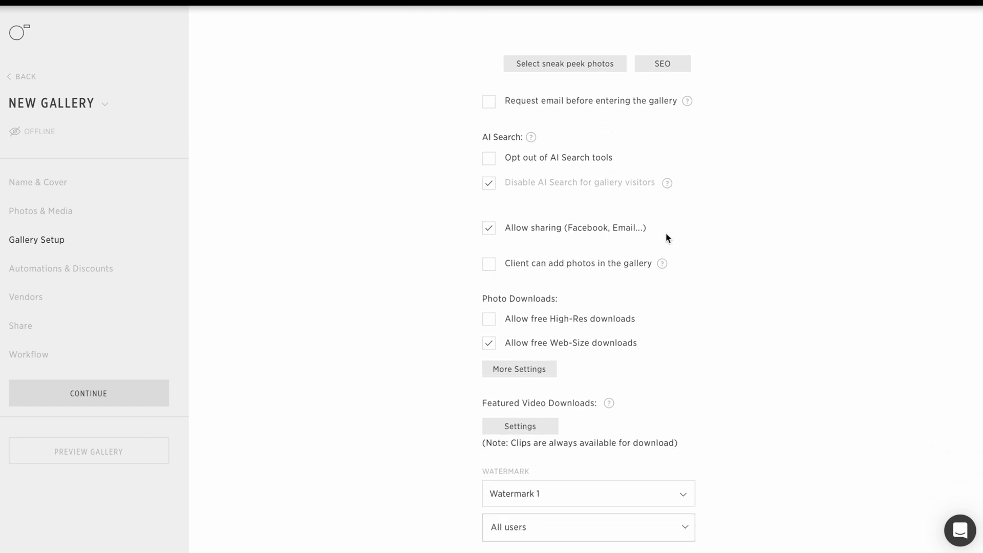
scroll(701, 272, "down", 1)
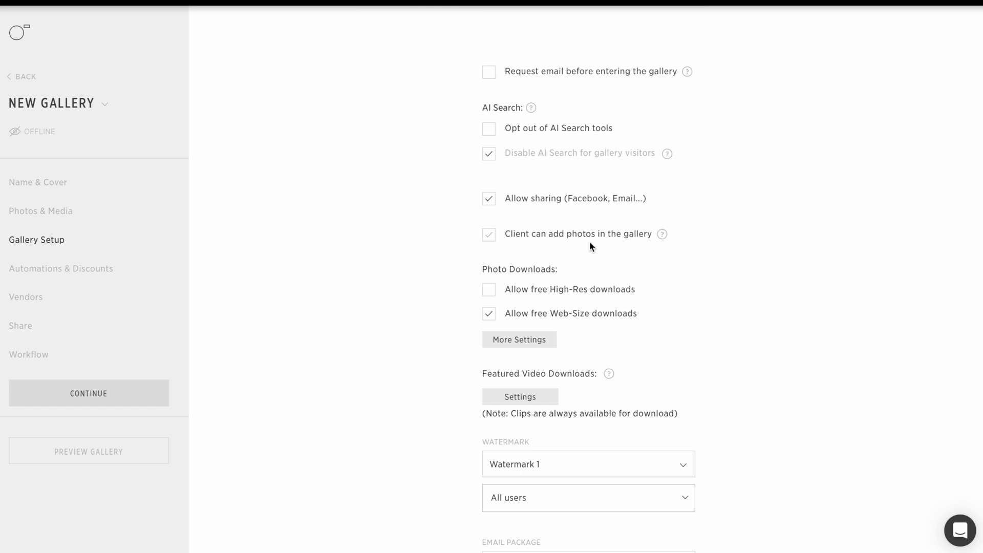
scroll(590, 246, "down", 1)
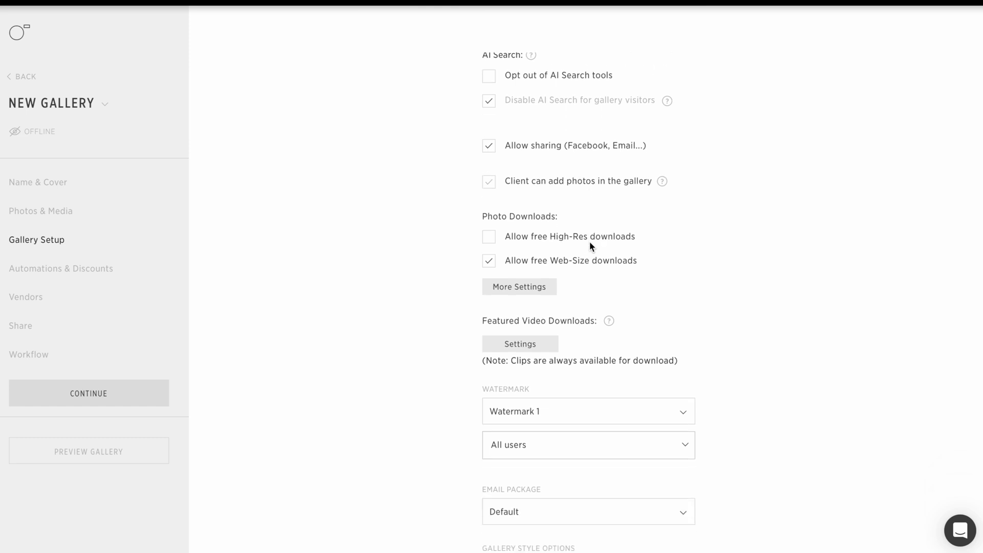
Step: Enable free high-res downloads, leaving the photo amount and download permission options unchanged
left_click(489, 238)
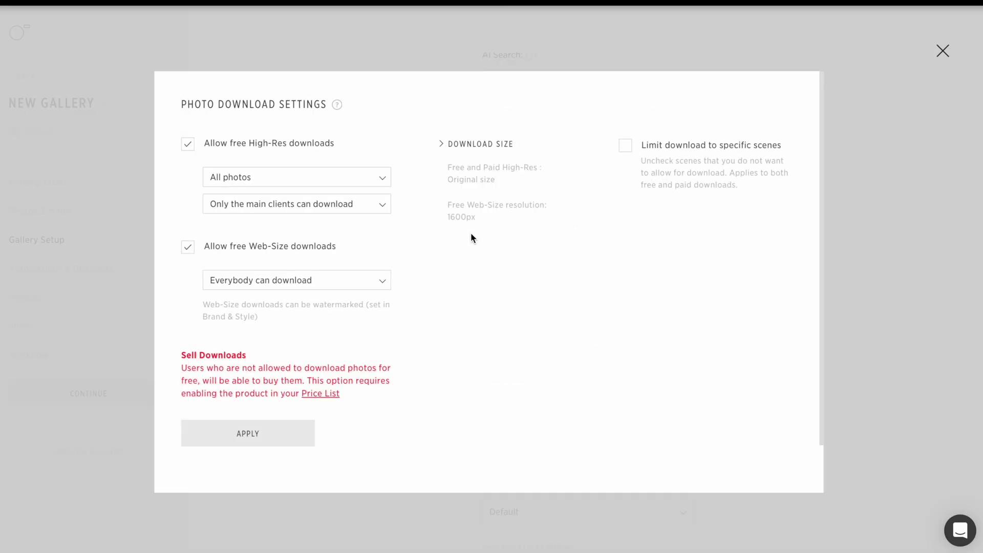
left_click(372, 181)
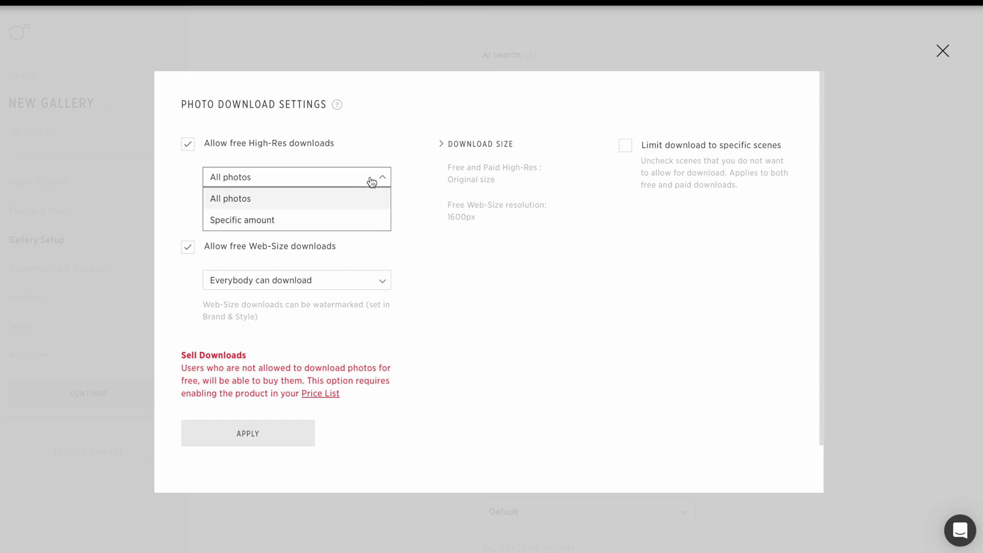
left_click_drag(427, 229, 439, 242)
left_click(439, 242)
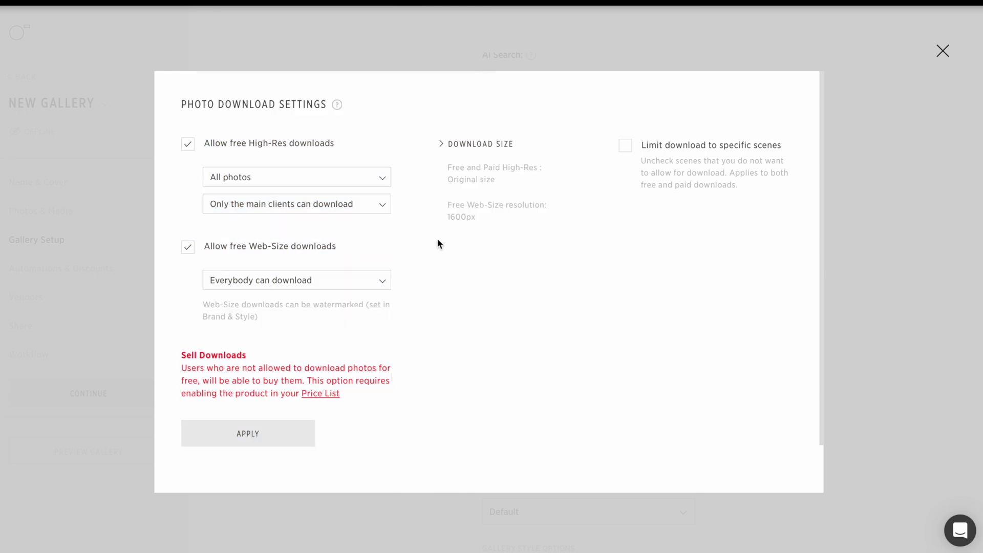
left_click(377, 208)
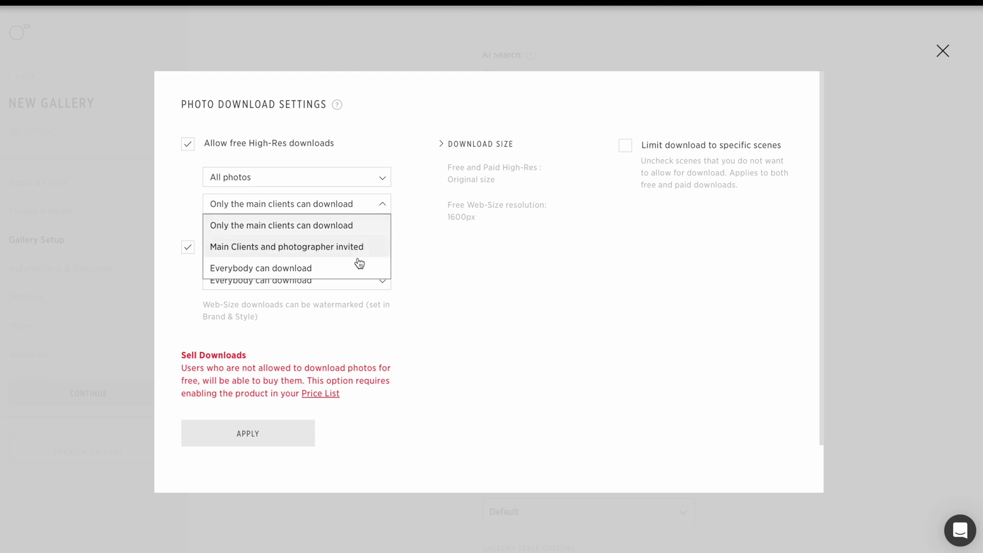
left_click(400, 261)
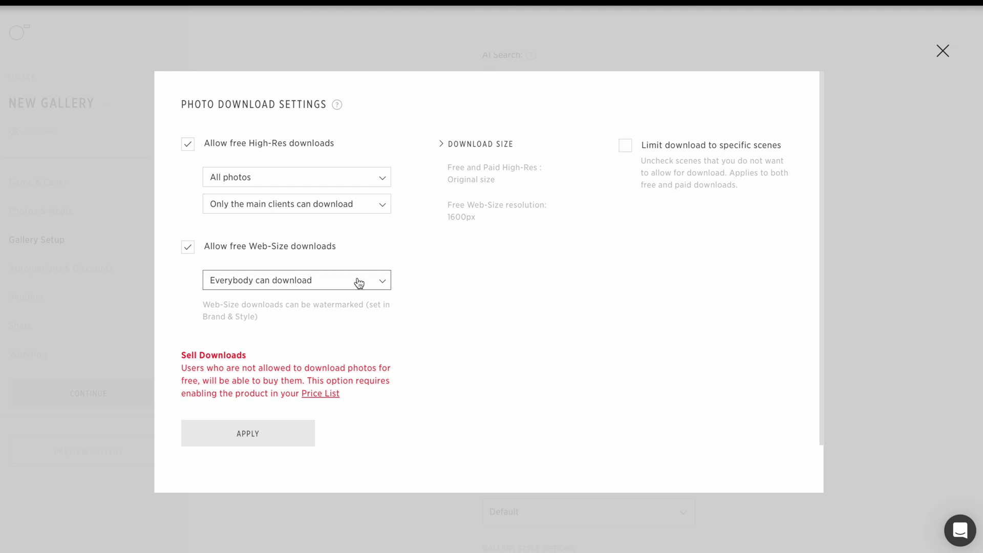
left_click(315, 283)
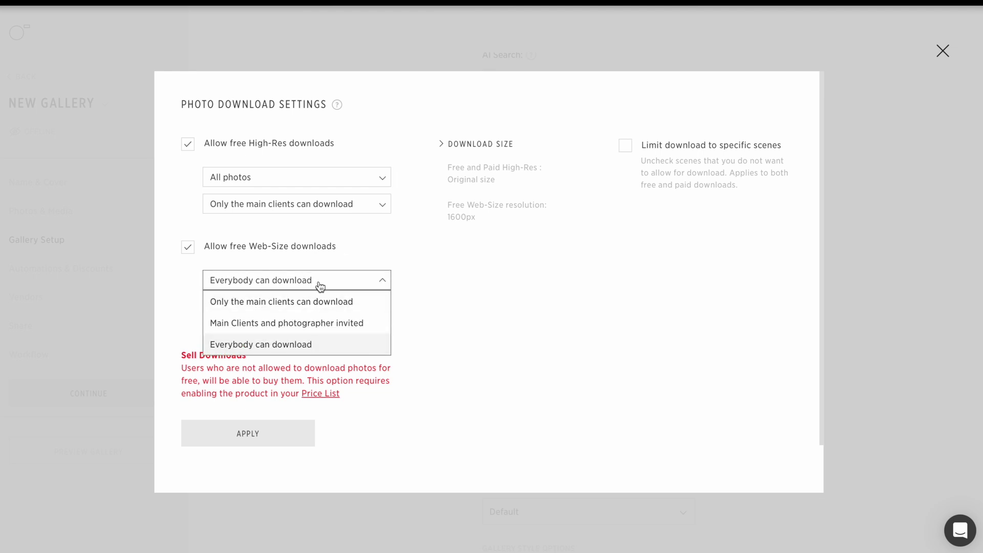
left_click(465, 300)
Step: Limit downloads to the Magic show scene and apply the download settings
left_click(624, 152)
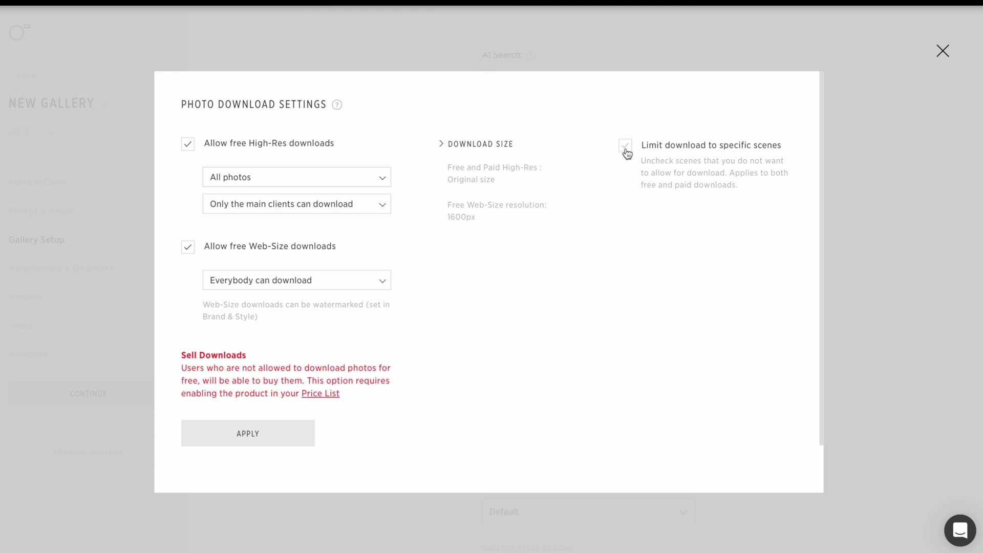
left_click(632, 150)
left_click(240, 434)
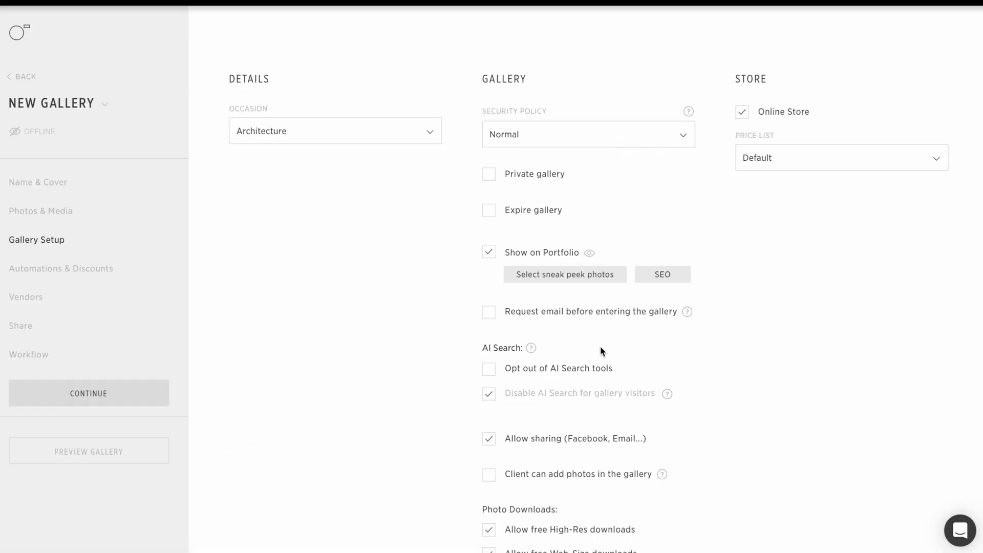
Step: Set the gallery watermark to No watermark
scroll(601, 346, "down", 6)
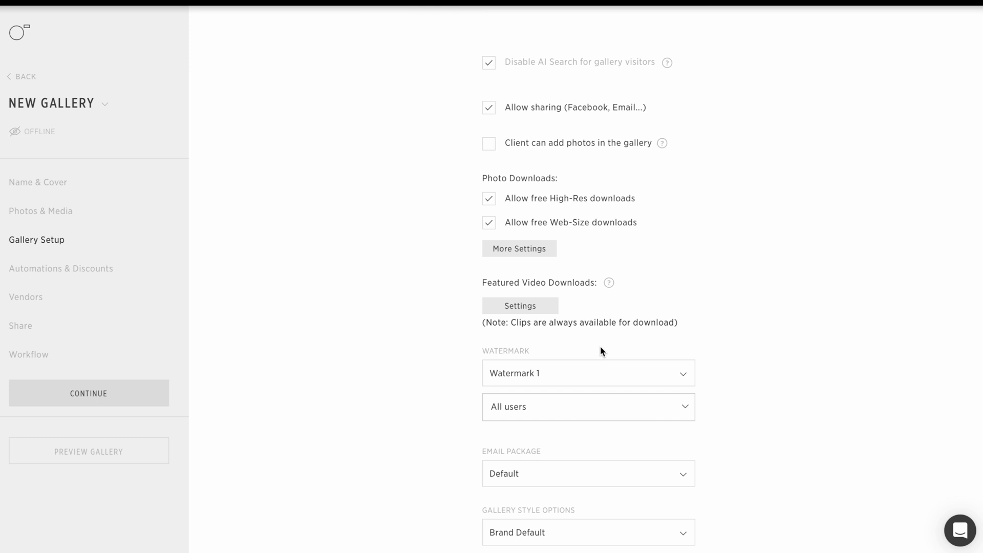
scroll(600, 346, "down", 1)
left_click(604, 322)
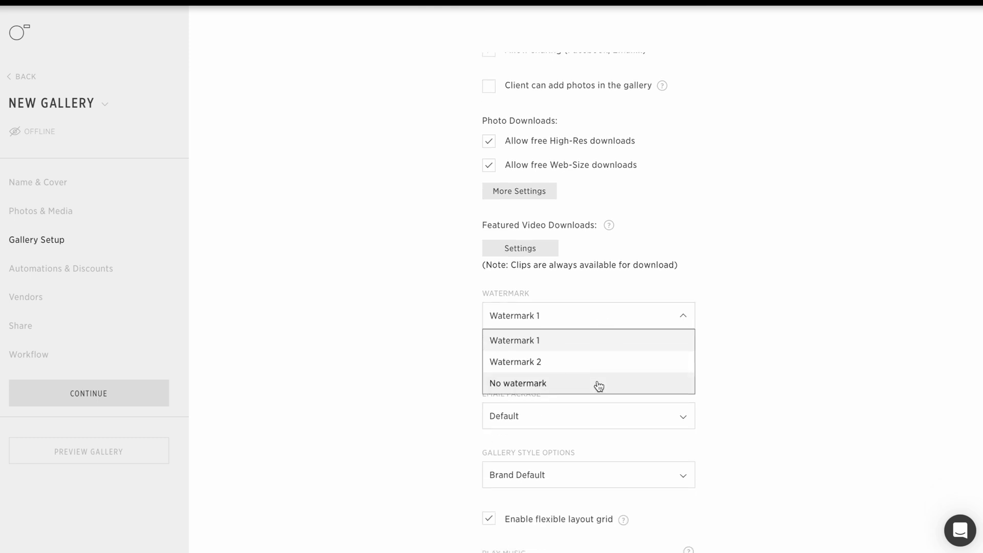
left_click(598, 383)
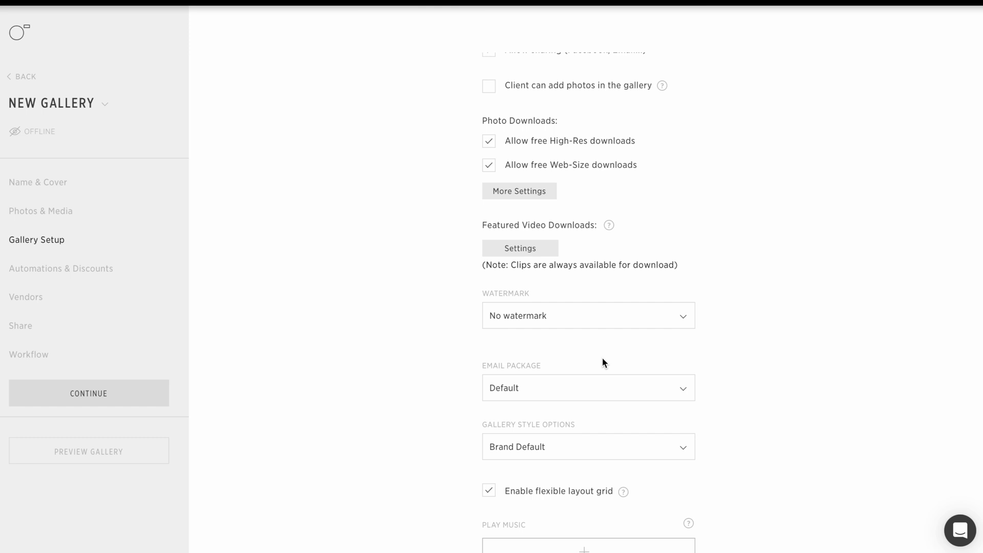
left_click(599, 317)
left_click(587, 387)
Step: Keep the gallery style at Brand Default with the flexible layout grid enabled
scroll(587, 389, "down", 2)
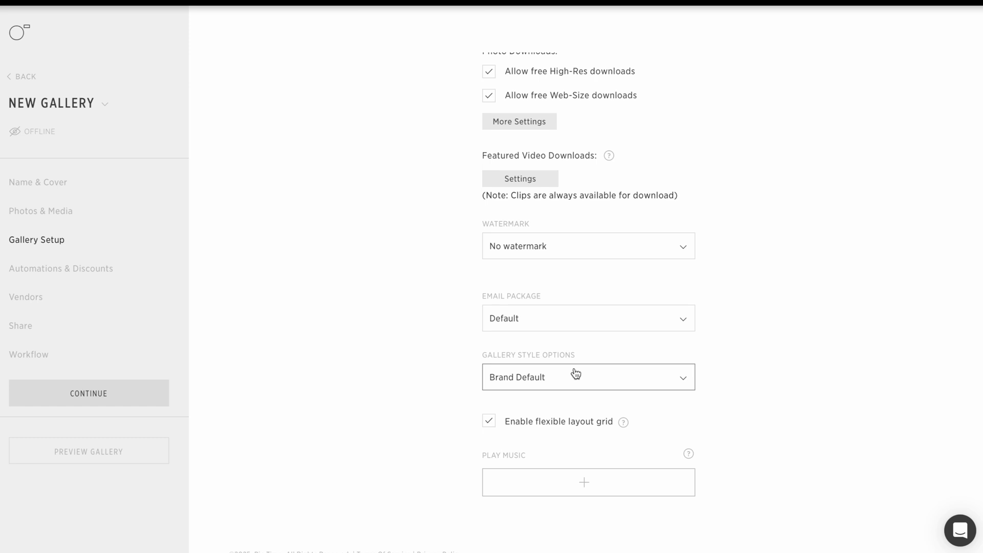
left_click(576, 374)
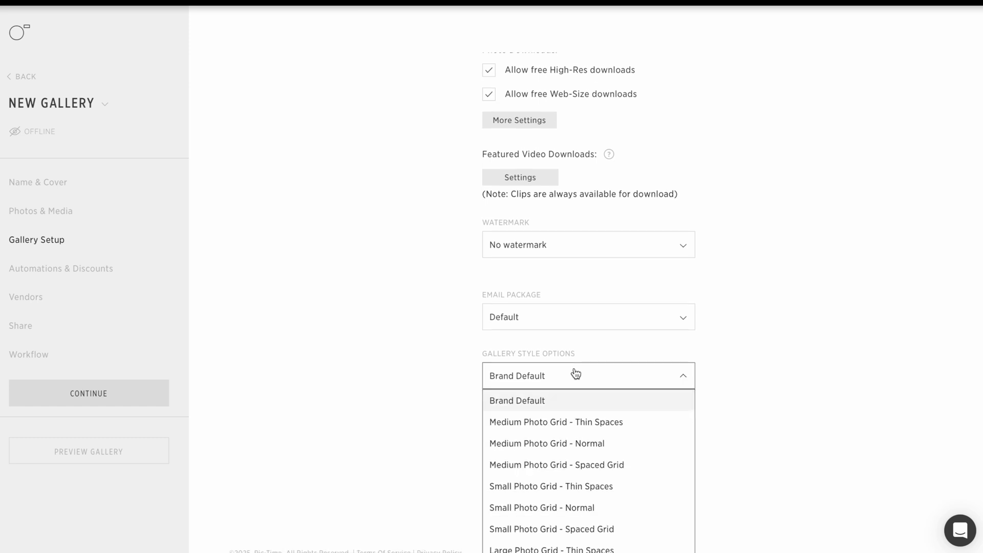
scroll(576, 375, "down", 1)
scroll(576, 357, "up", 1)
left_click(575, 357)
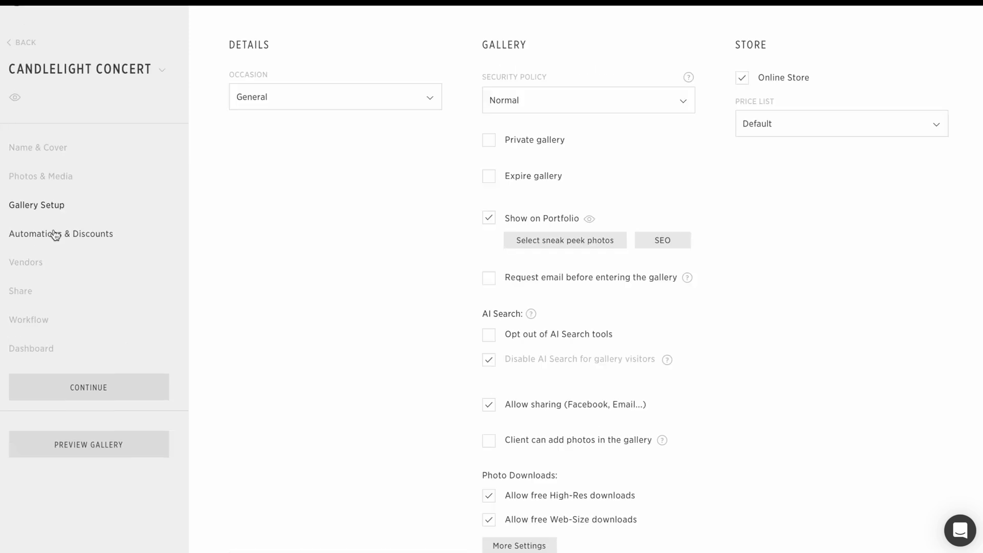
Step: Review the Early Bird automation, keeping the 2 Weeks offer duration, and close it unapplied
left_click(55, 235)
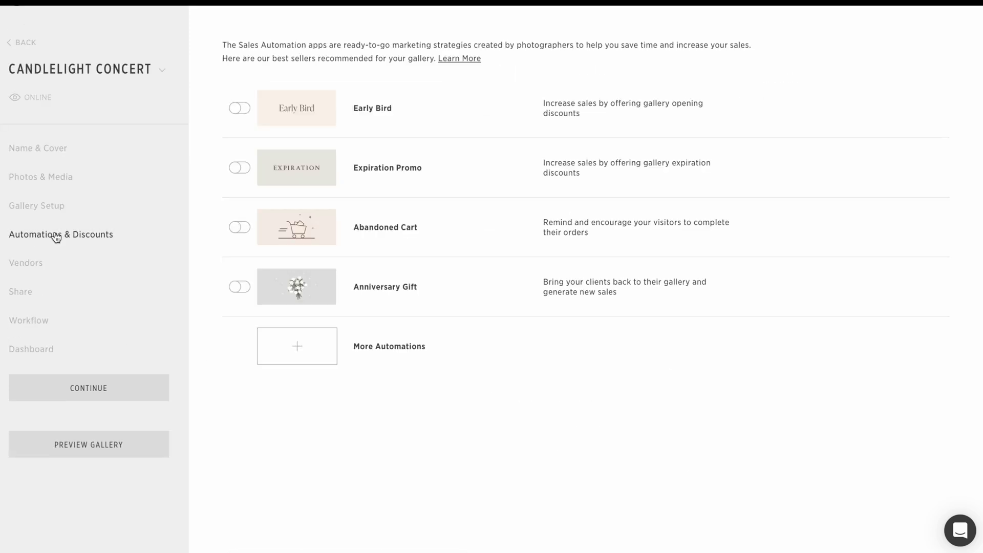
left_click(245, 111)
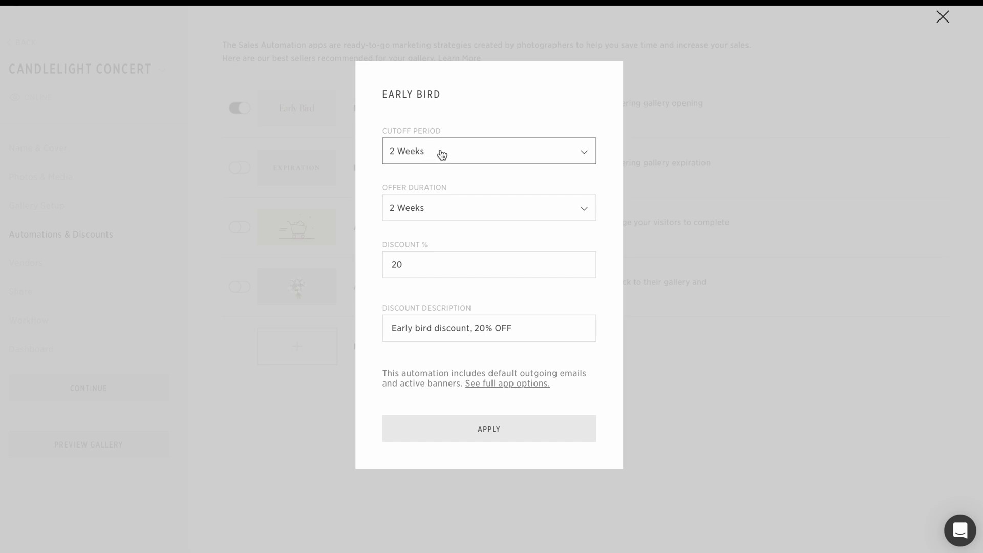
left_click(464, 209)
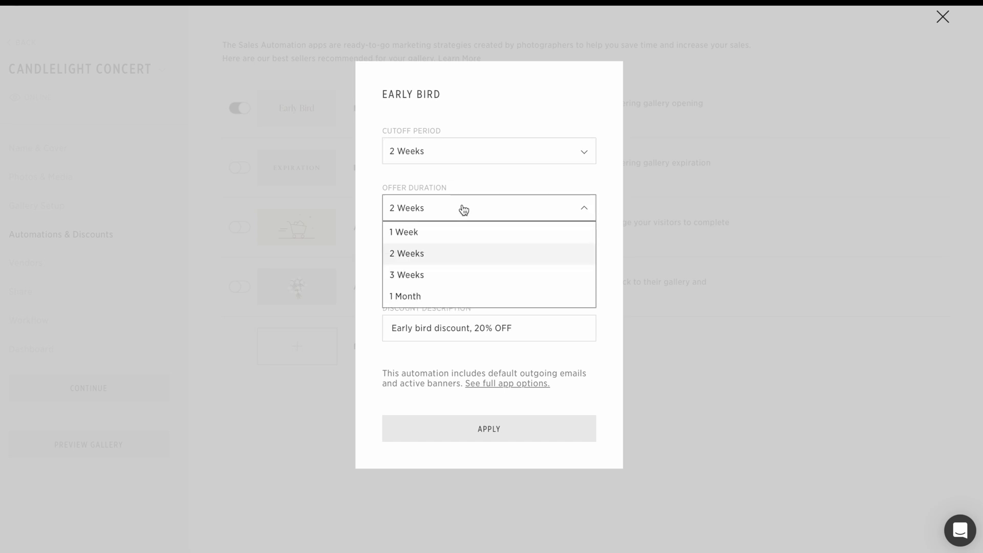
left_click(466, 210)
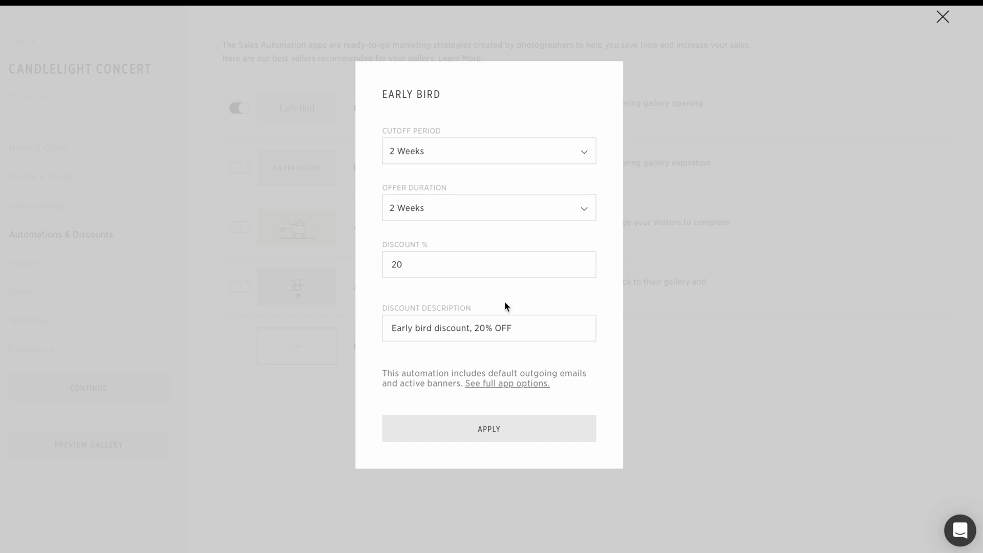
left_click(712, 367)
Step: Review the Expiration Promo and Abandoned Cart automations, closing both without applying
mouse_move(292, 158)
left_click(240, 169)
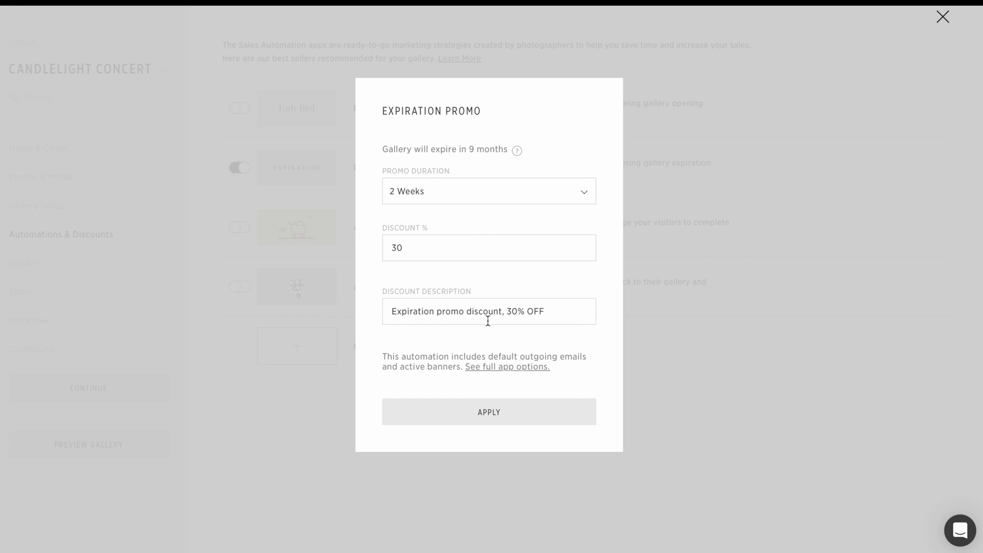
left_click(291, 259)
left_click(239, 228)
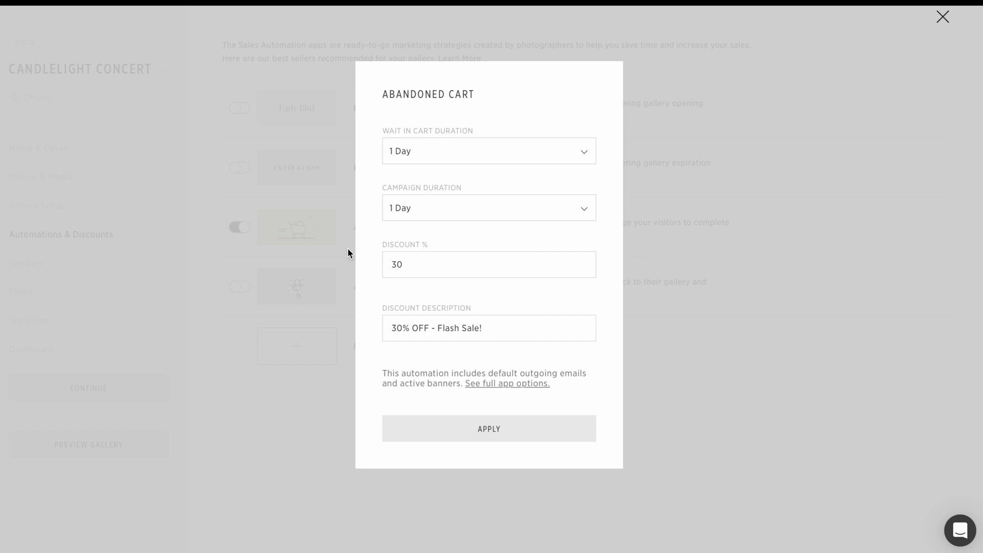
left_click(296, 397)
Step: Review the Anniversary Gift automation, keeping the 3 Weeks campaign start, and close it unapplied
left_click(239, 288)
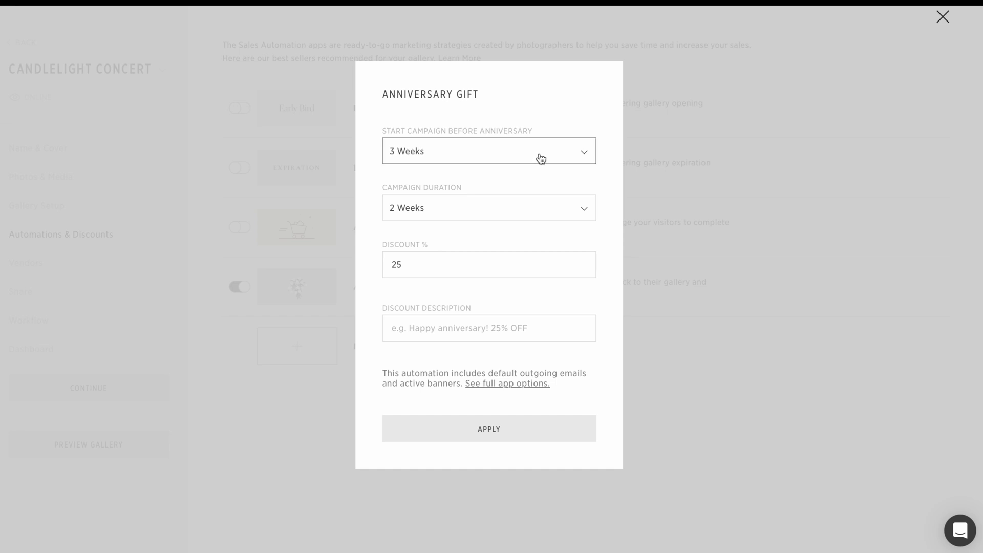
left_click(541, 158)
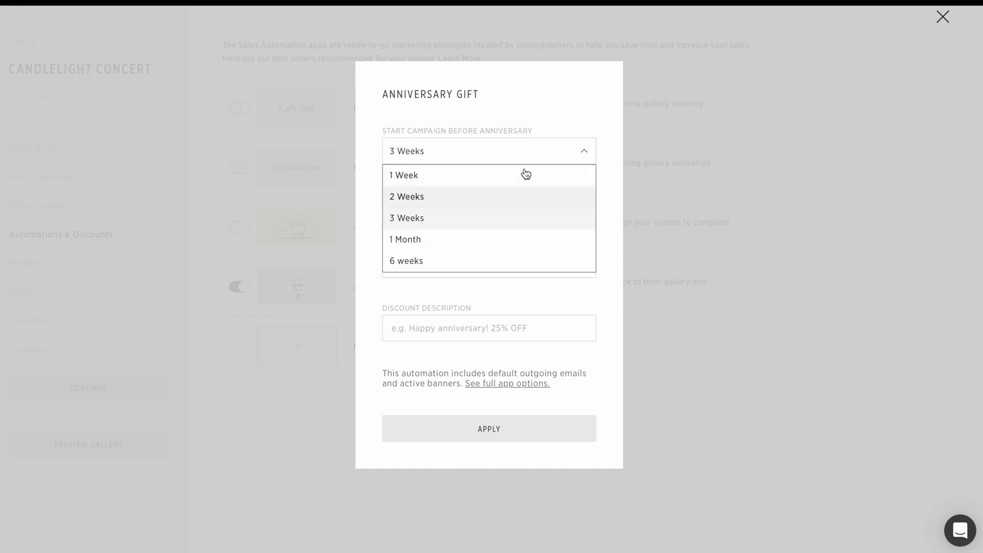
left_click(530, 288)
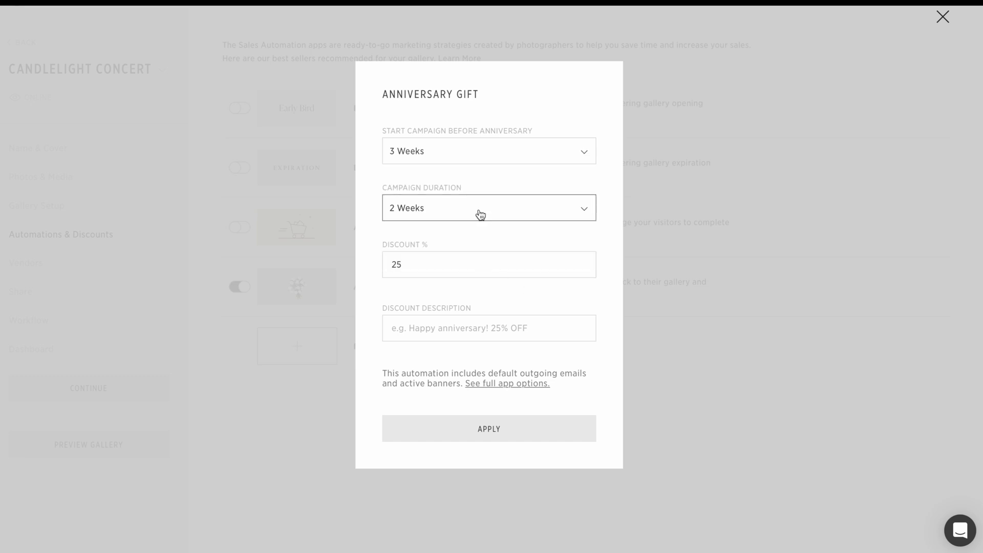
left_click(250, 416)
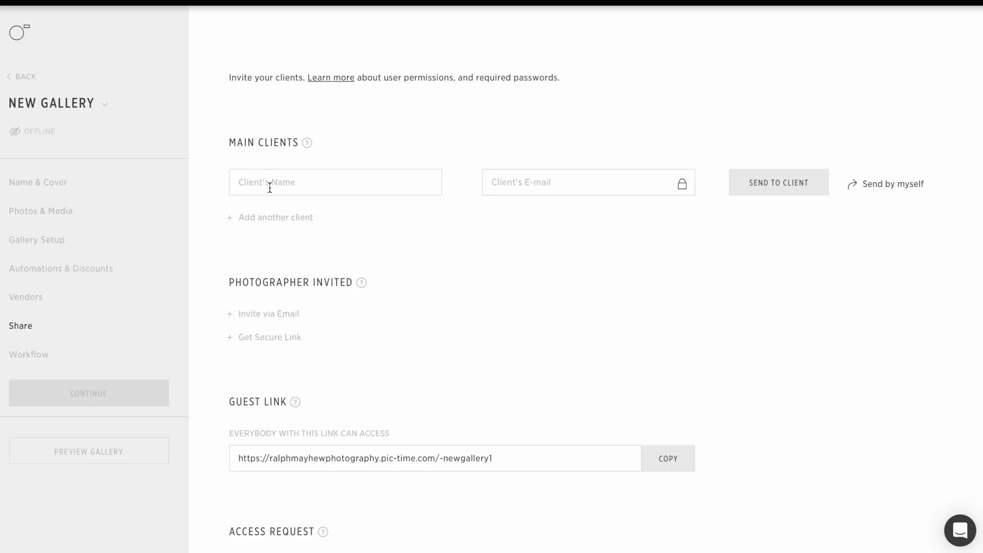
Step: Enter the main client's name and e-mail address on the Share page
left_click(271, 185)
type("Rodney")
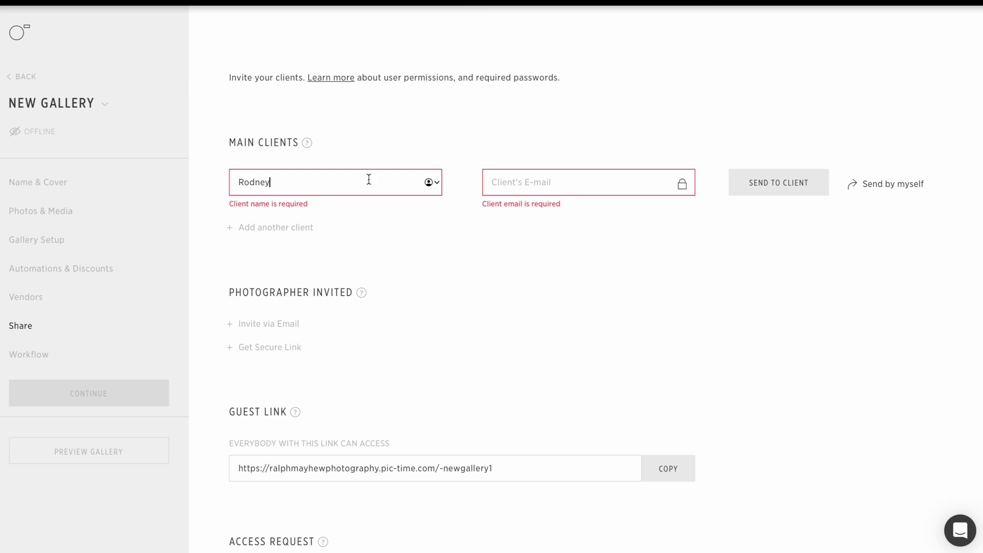
key("Tab")
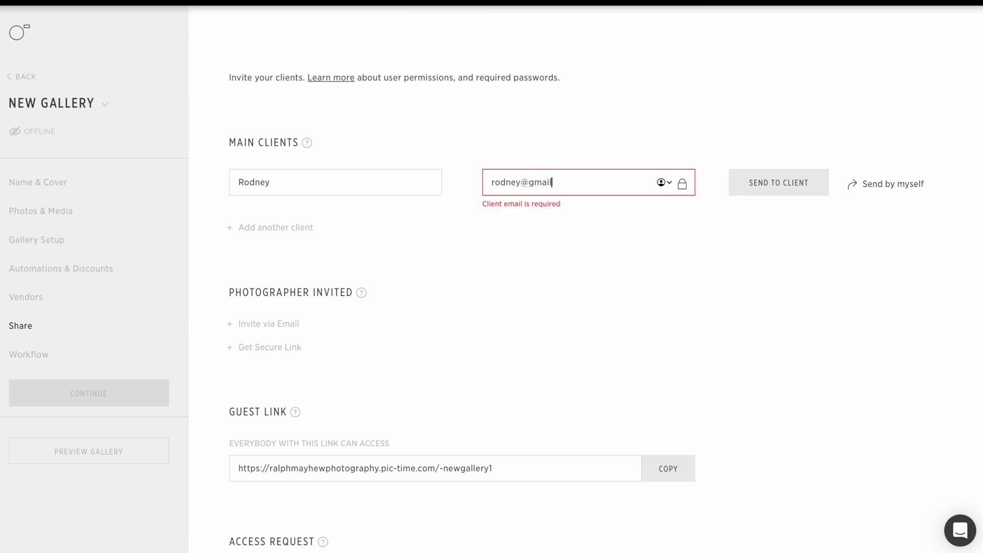
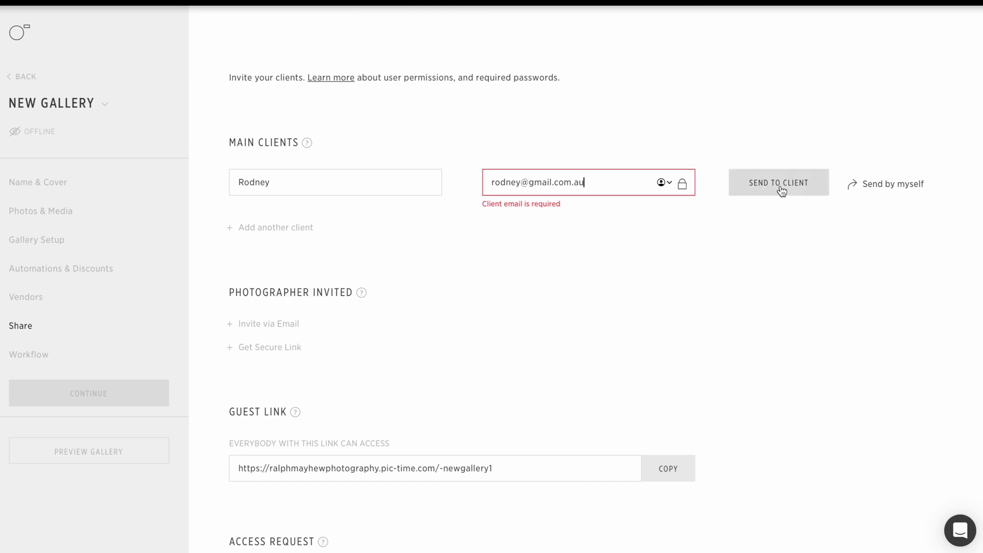
left_click(779, 191)
Step: Send the client invitation email with the message 'words that you write here'
left_click(788, 187)
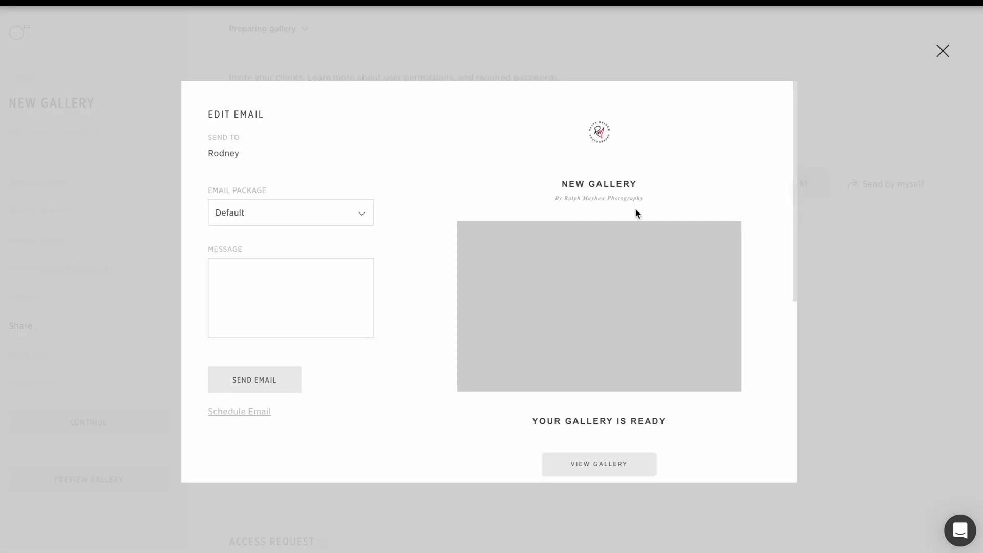
left_click(281, 276)
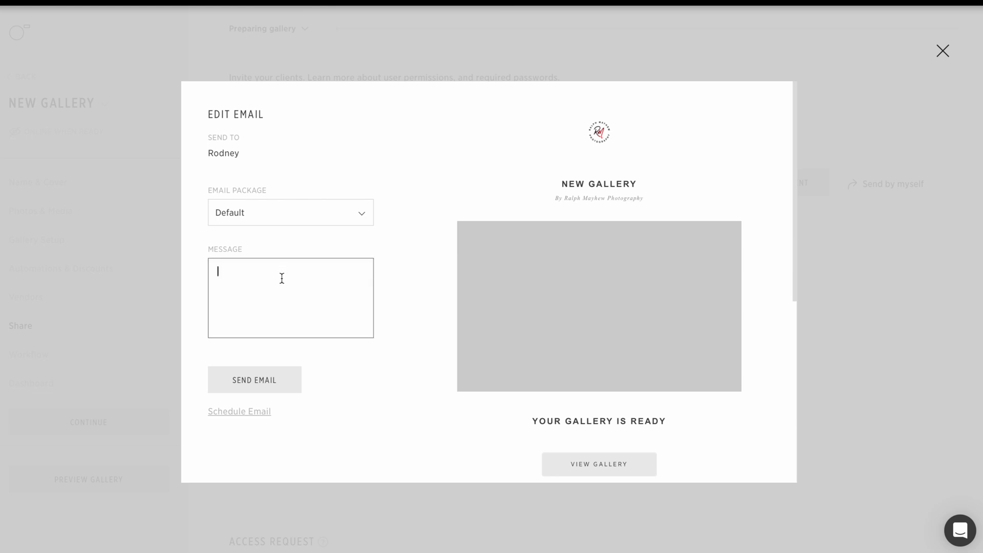
type("words that you")
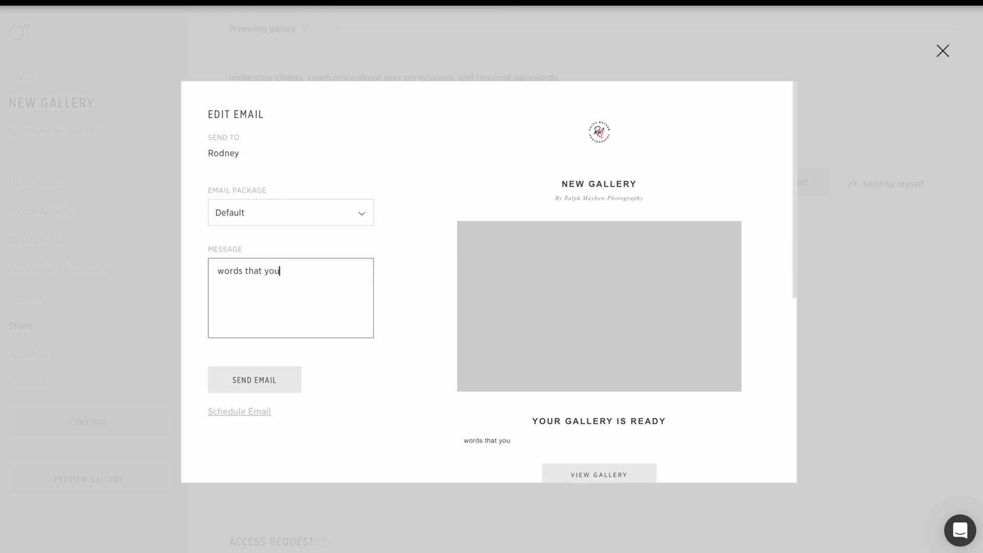
type(" write here")
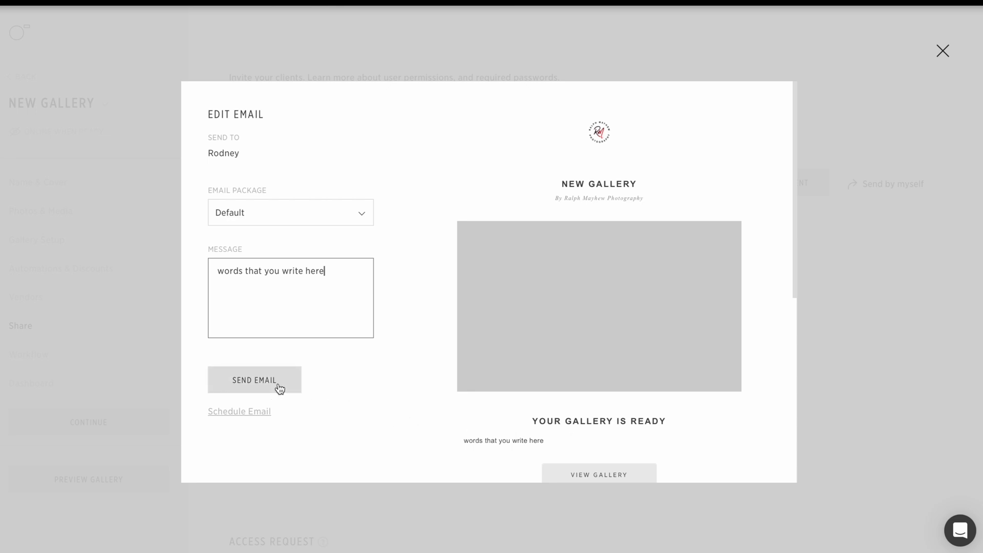
left_click(943, 59)
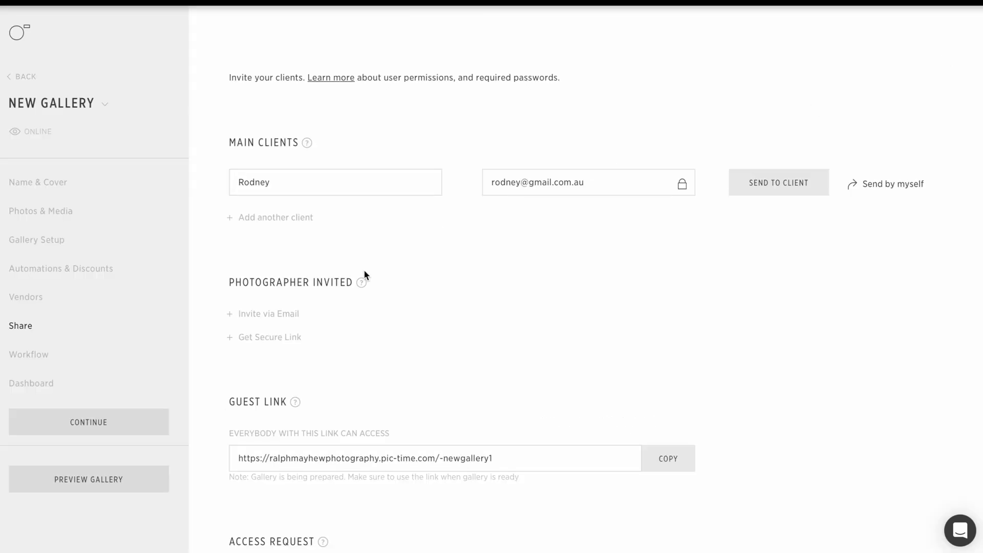
scroll(348, 280, "down", 1)
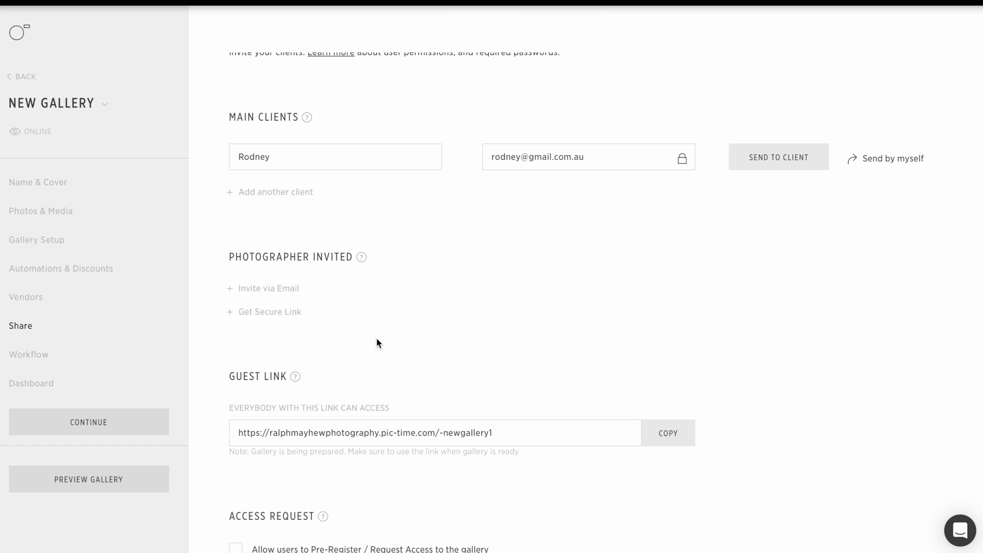
scroll(548, 431, "down", 3)
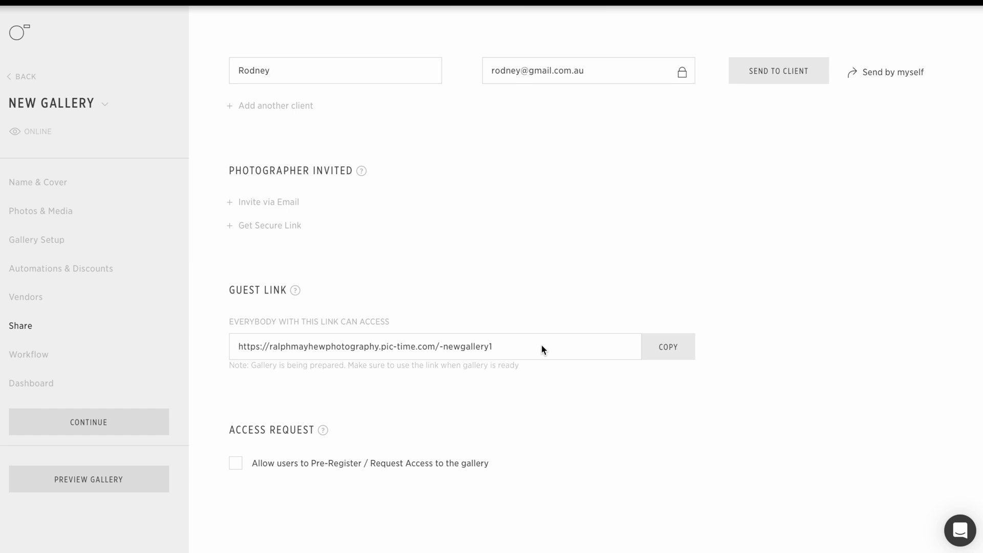
Step: Move through the gallery's Workflow and Dashboard pages, then go back to the account dashboard
left_click(26, 360)
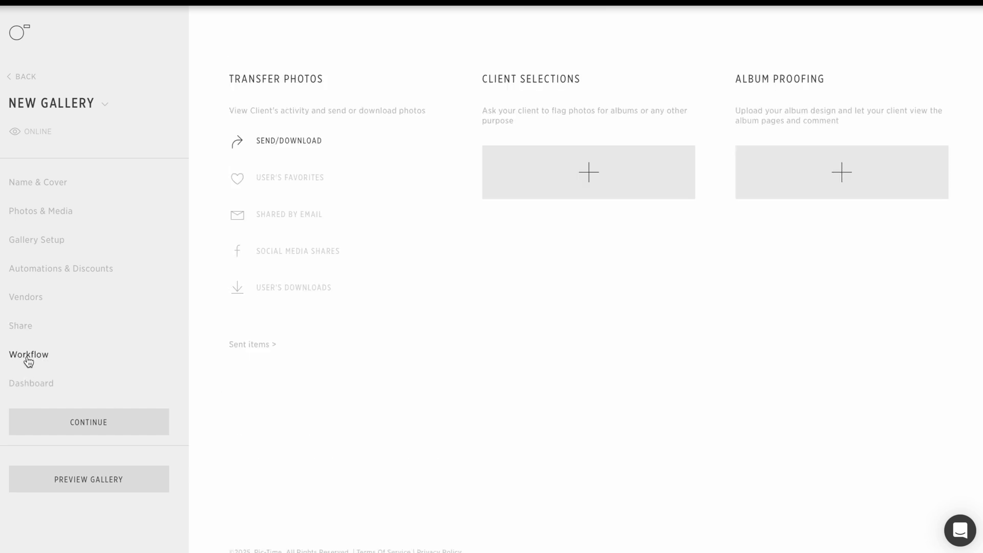
left_click(26, 387)
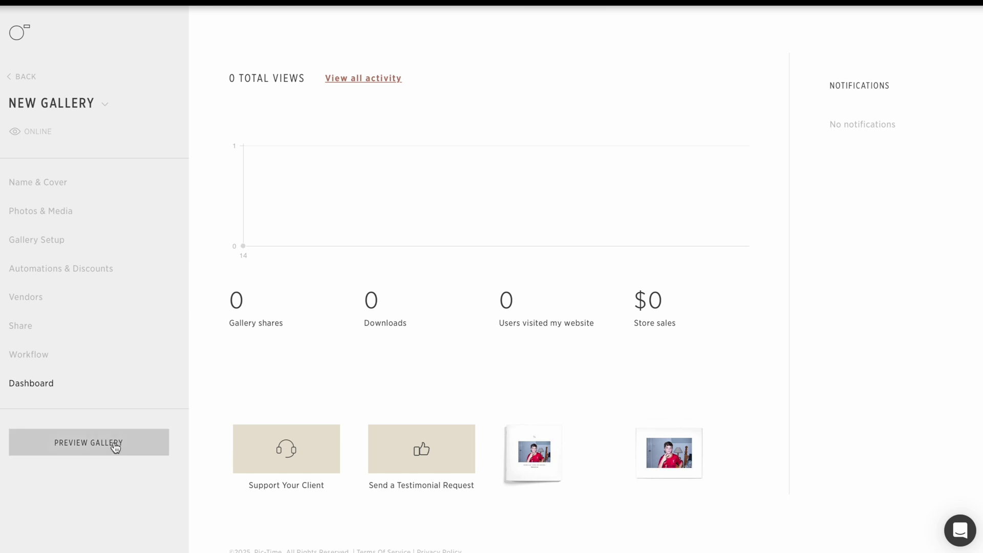
left_click(27, 78)
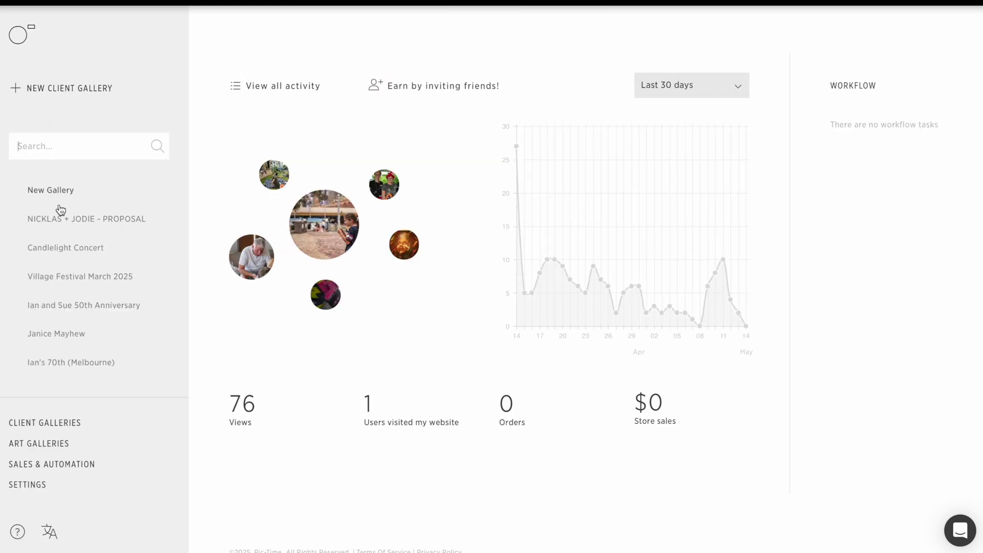
Step: Open the Candlelight Concert gallery and preview it in client view
left_click(62, 250)
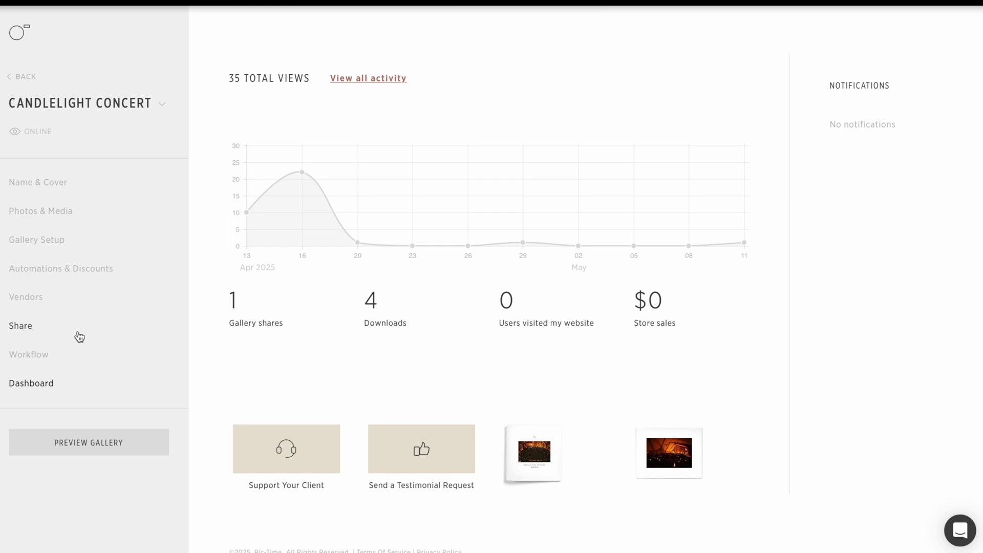
left_click(75, 447)
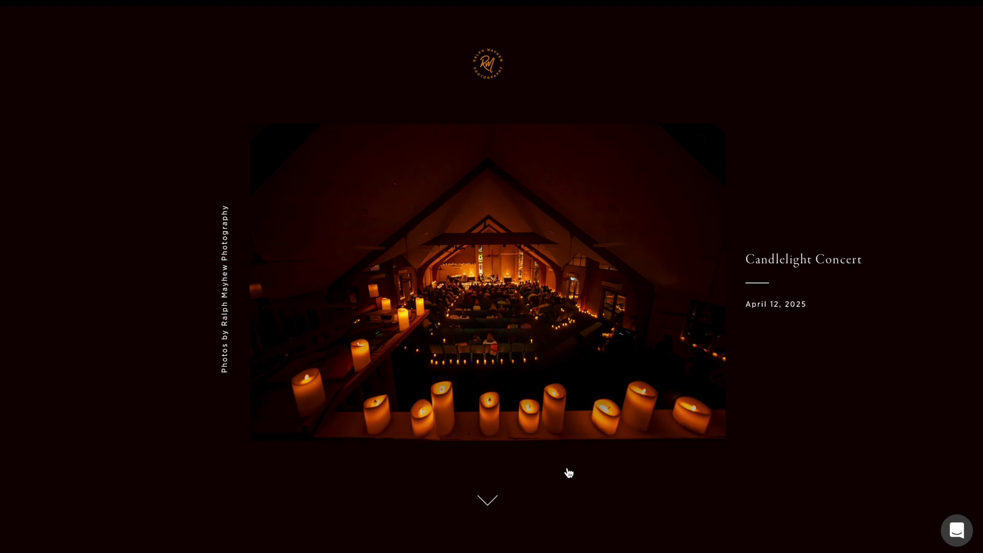
scroll(586, 472, "down", 5)
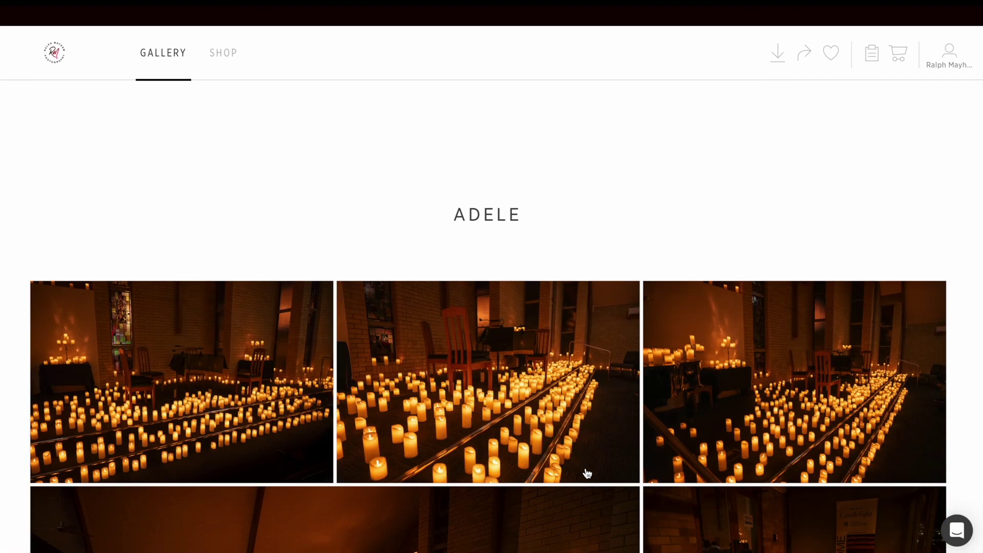
scroll(588, 474, "down", 10)
scroll(587, 473, "down", 10)
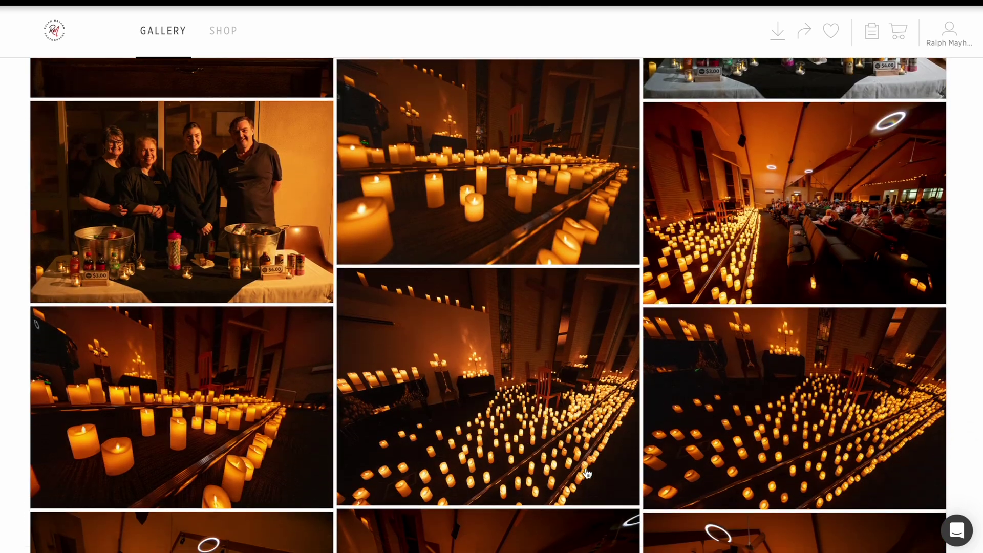
scroll(588, 473, "down", 10)
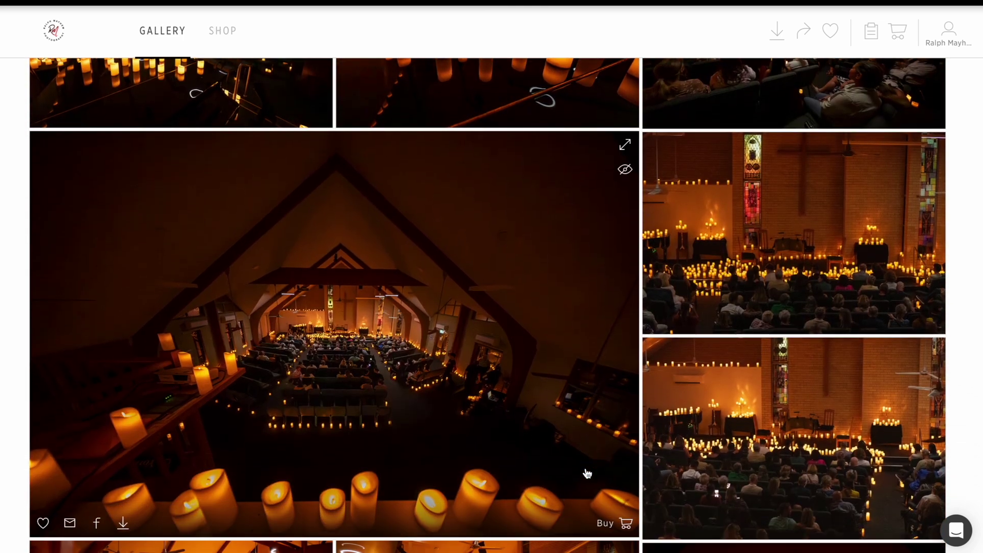
scroll(503, 376, "down", 13)
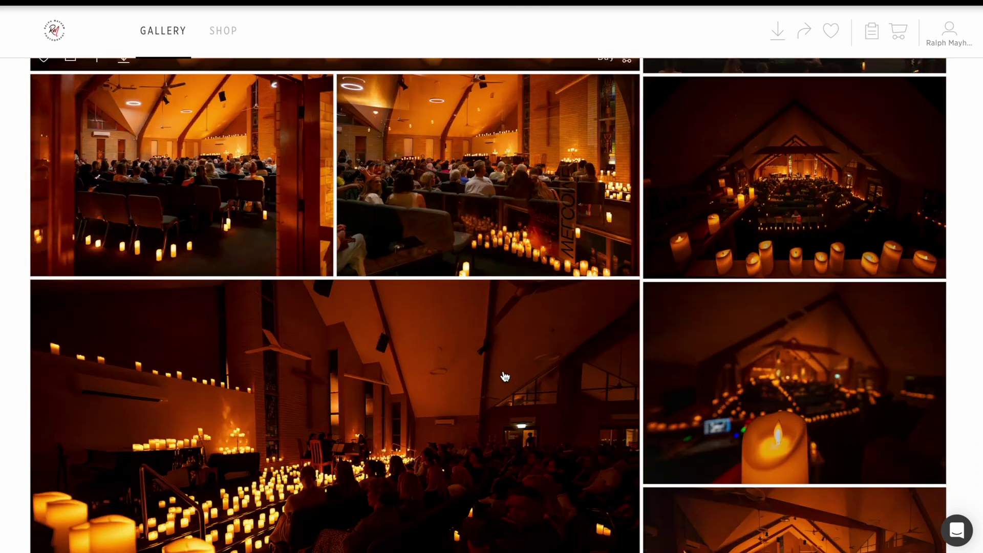
scroll(505, 377, "down", 15)
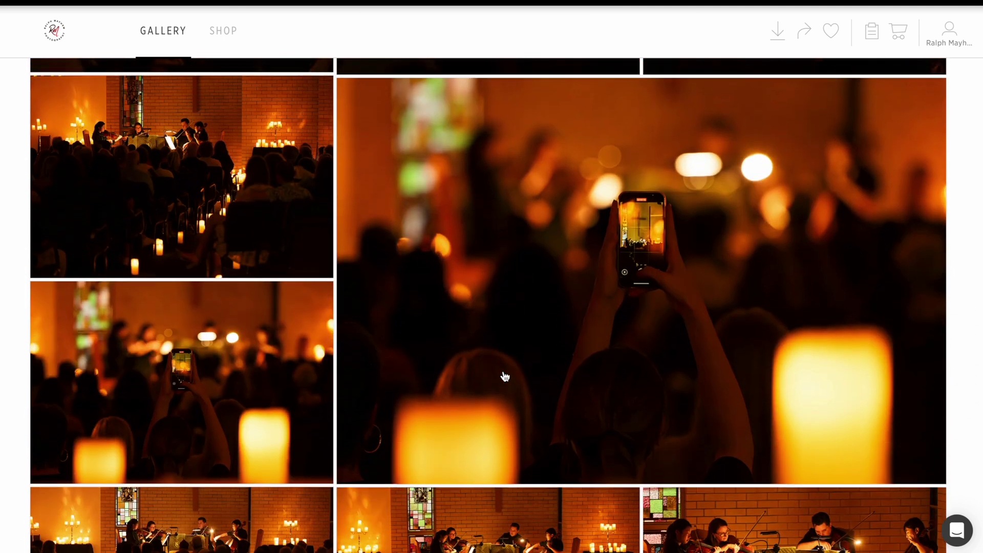
mouse_move(505, 377)
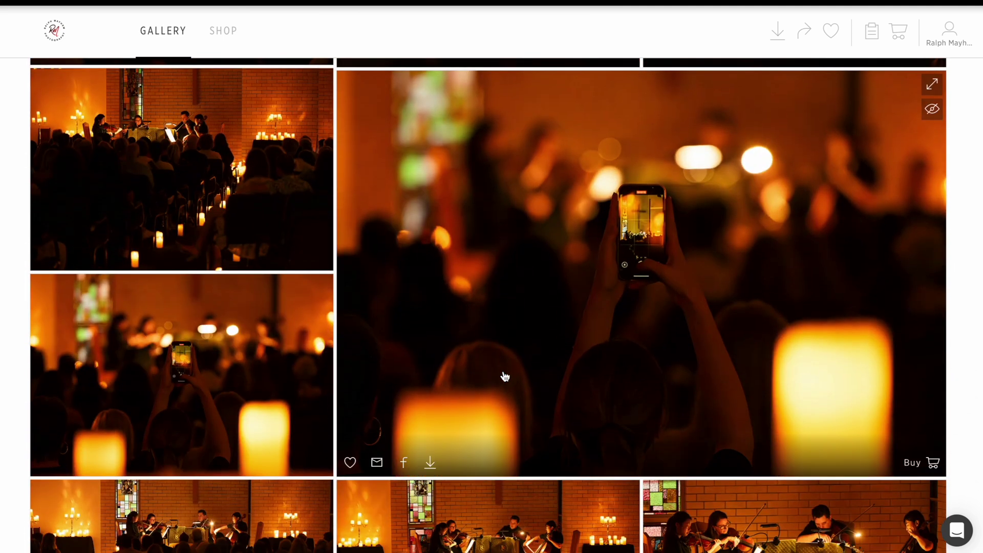
scroll(505, 377, "down", 9)
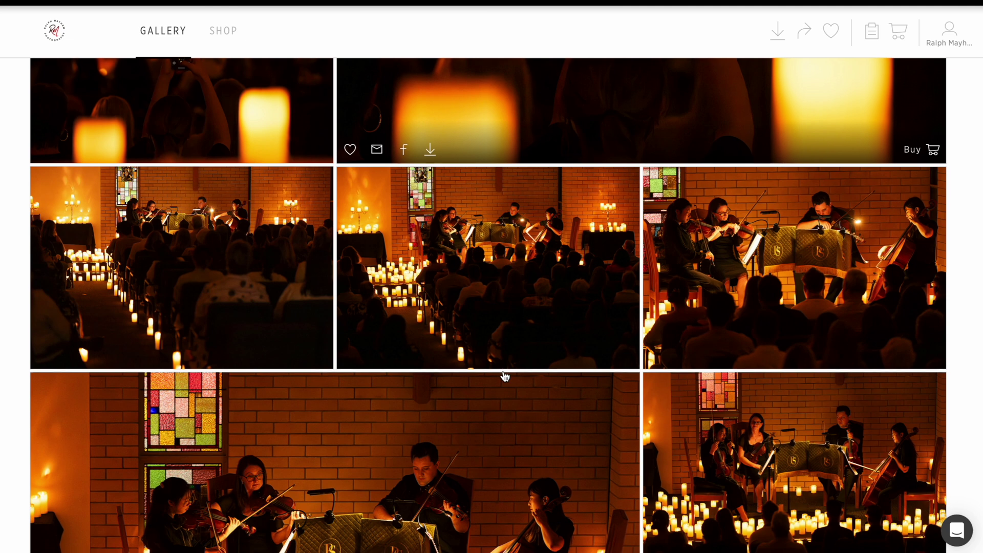
scroll(505, 376, "down", 6)
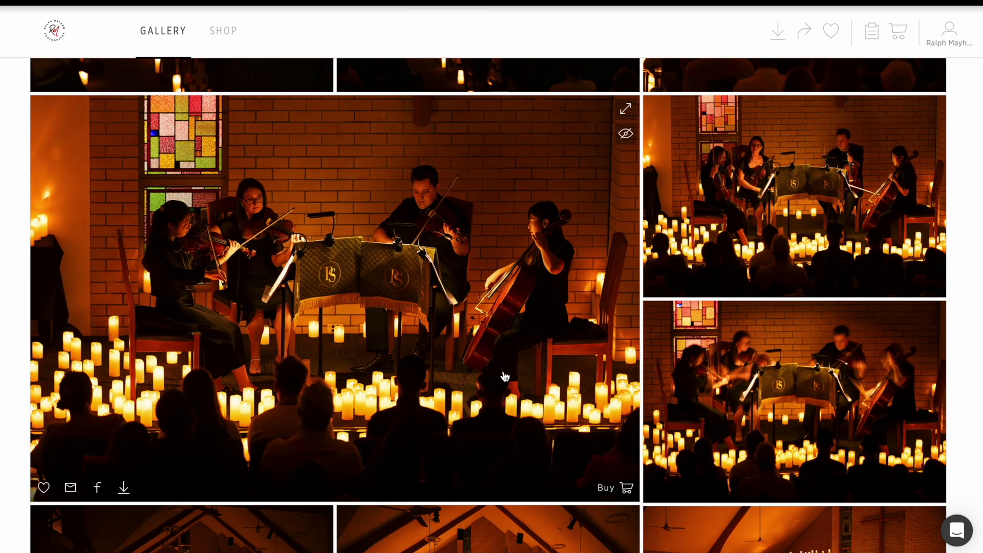
scroll(505, 376, "down", 8)
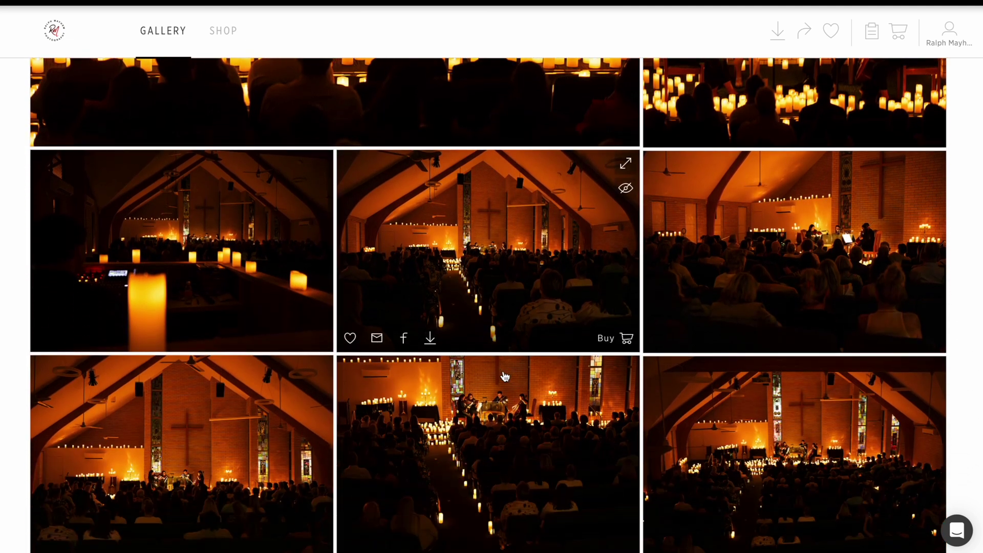
scroll(506, 376, "down", 9)
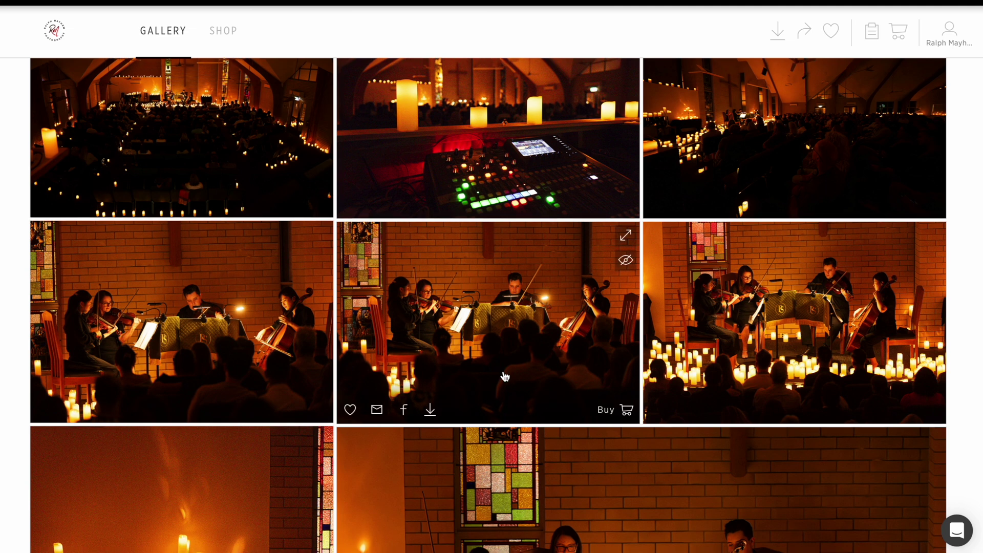
scroll(505, 377, "down", 8)
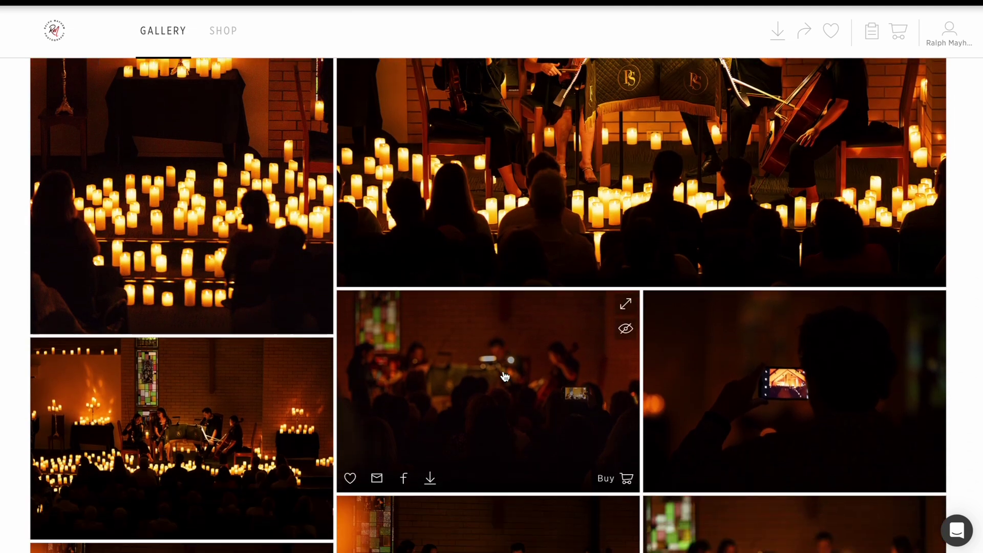
scroll(505, 377, "down", 4)
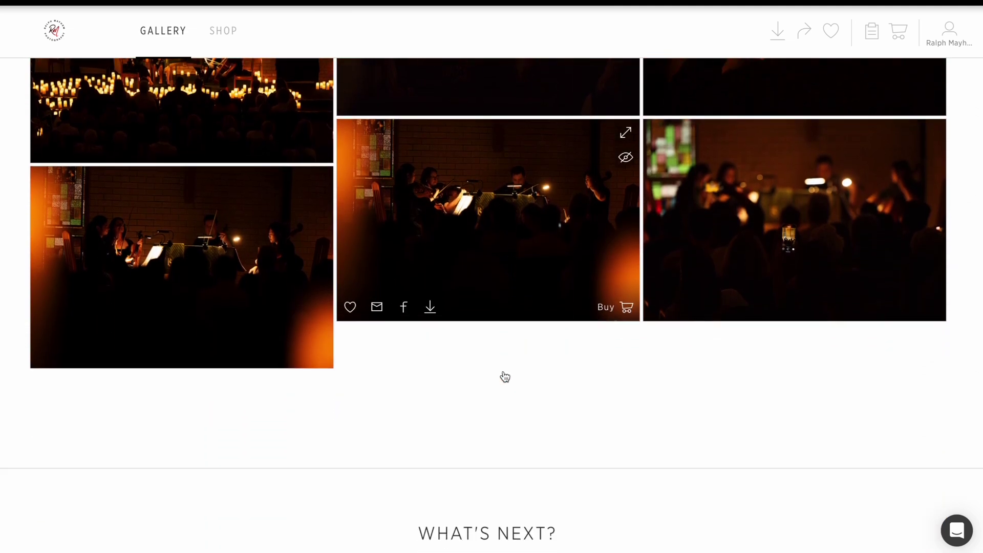
scroll(504, 374, "up", 13)
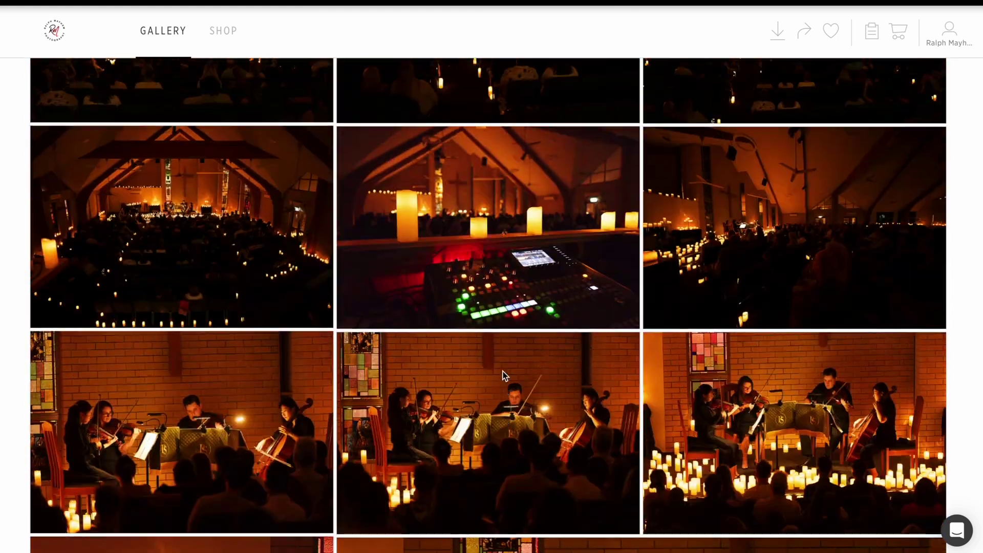
scroll(504, 376, "up", 14)
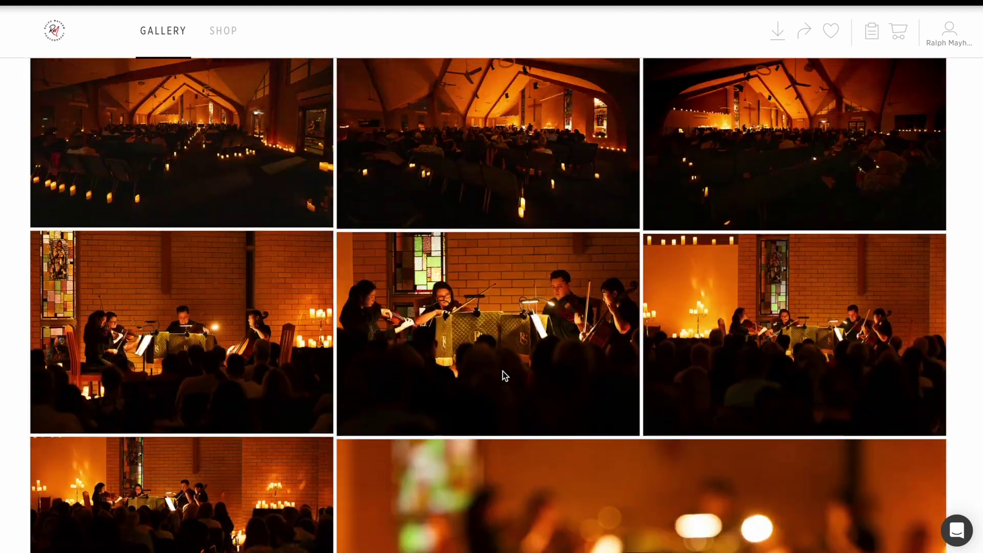
scroll(505, 376, "up", 3)
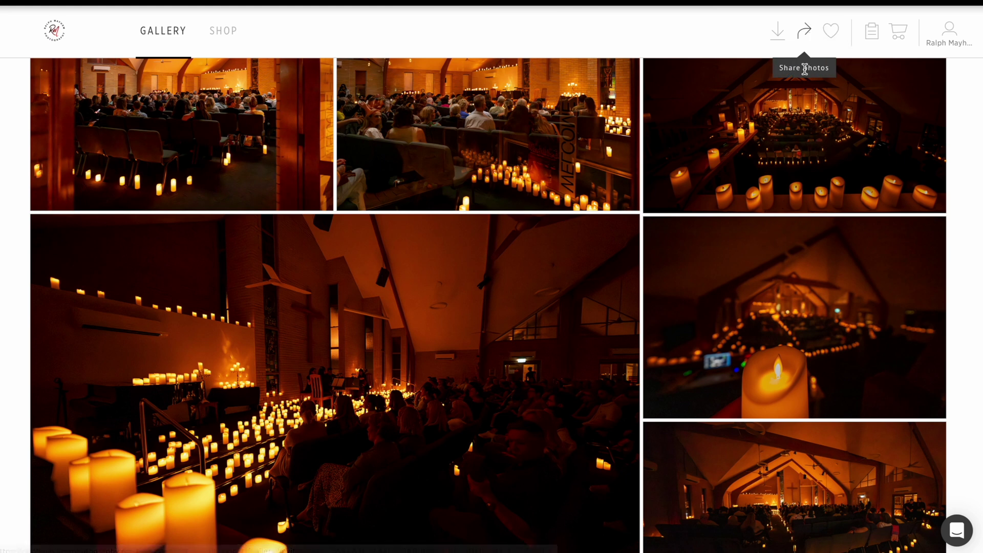
scroll(648, 219, "up", 9)
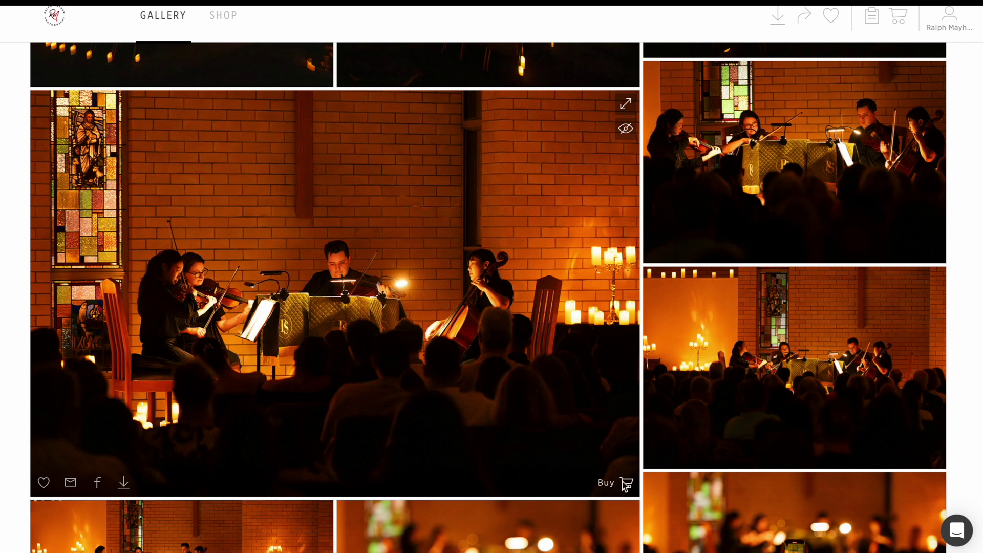
Step: Browse the quartet photo's purchase options, comparing Frames and Boards sizes and prices
left_click(626, 484)
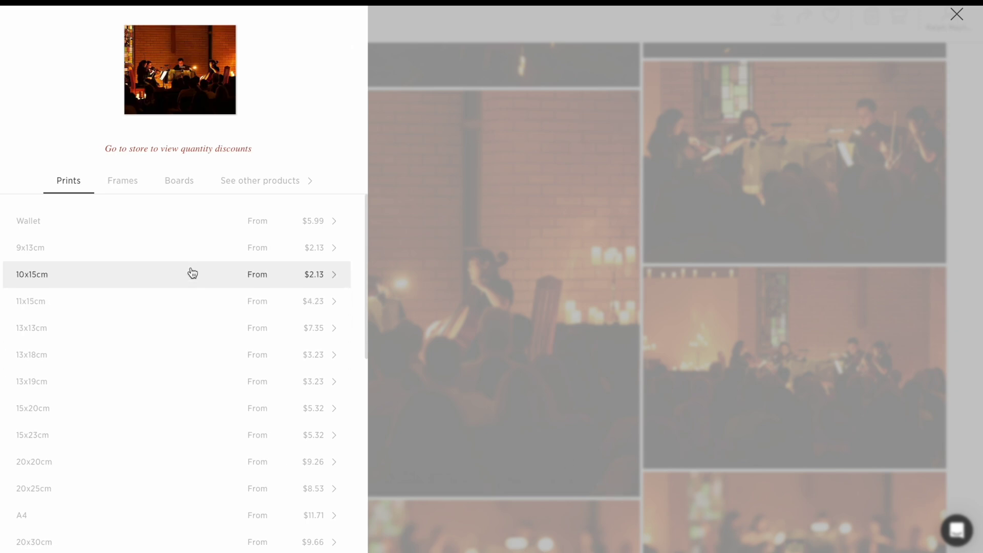
scroll(111, 348, "down", 8)
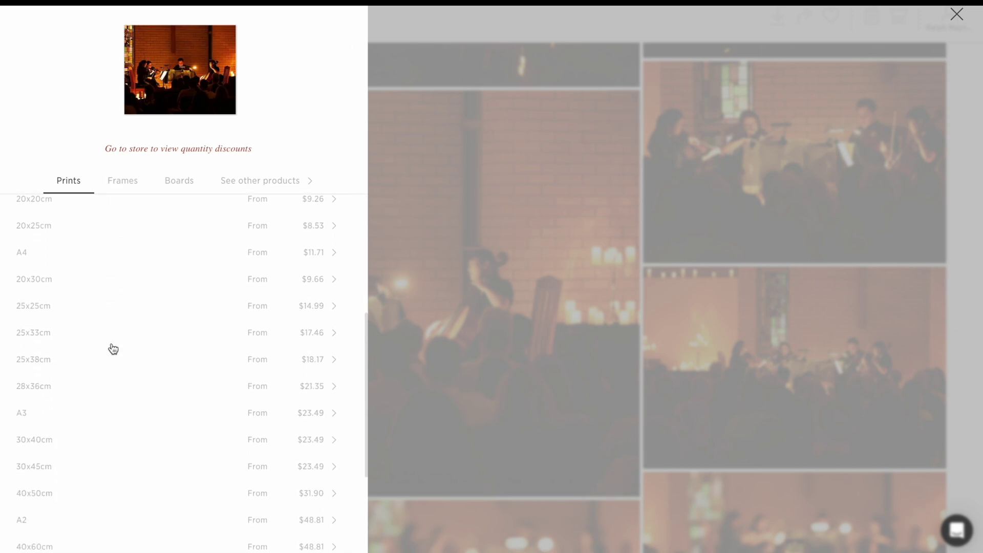
scroll(113, 349, "down", 3)
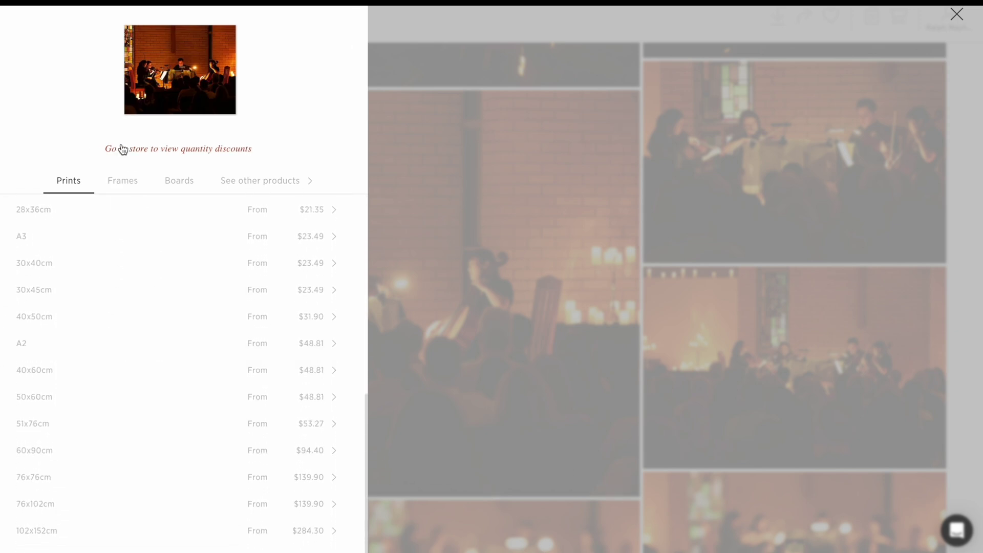
left_click(122, 182)
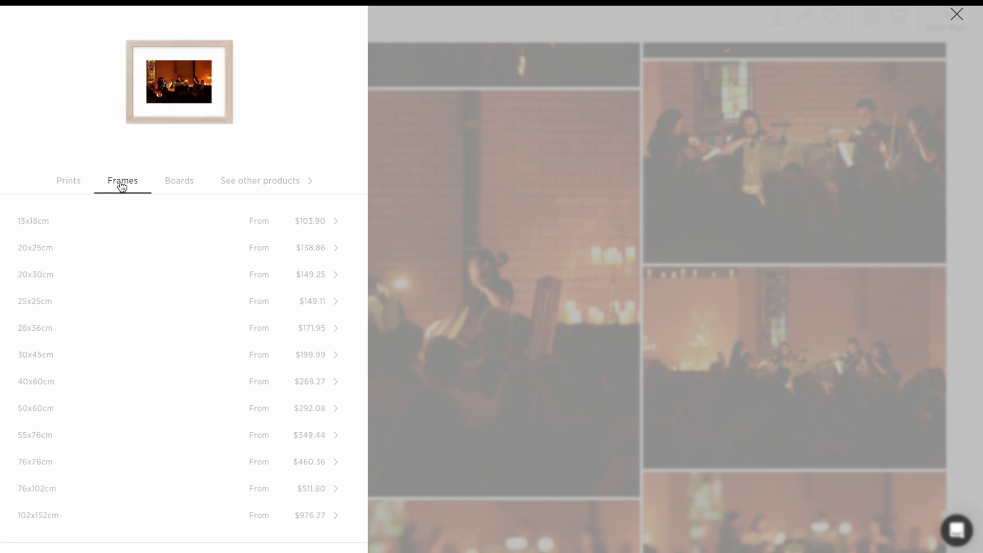
left_click(176, 187)
left_click(245, 186)
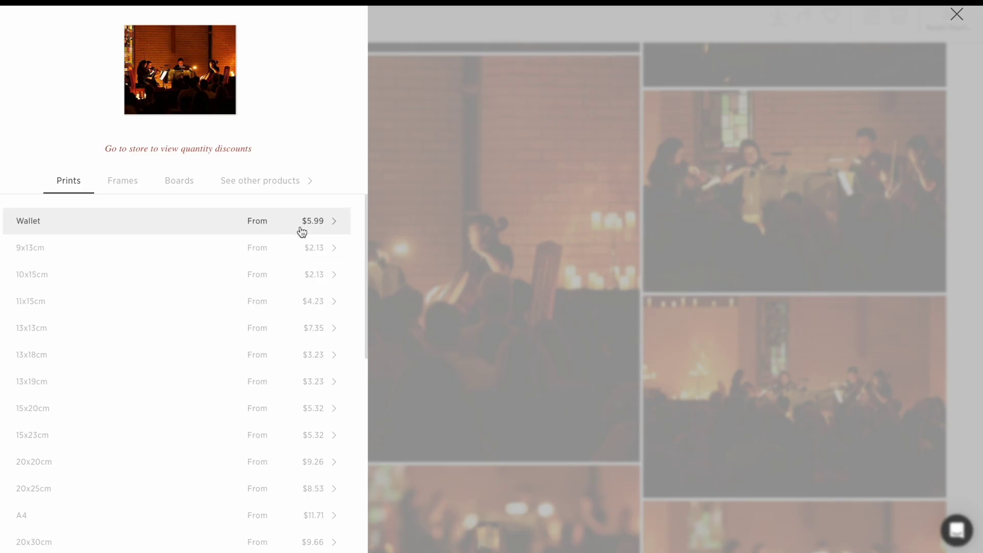
Step: Add four sets of Matte 8 Wallet Prints, totalling $27.96, to the cart
left_click(316, 227)
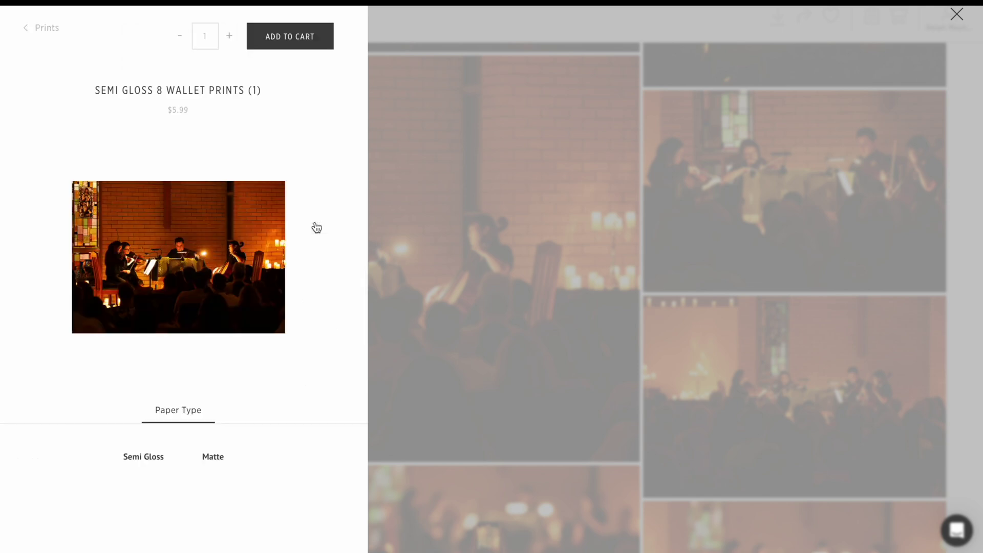
left_click(210, 461)
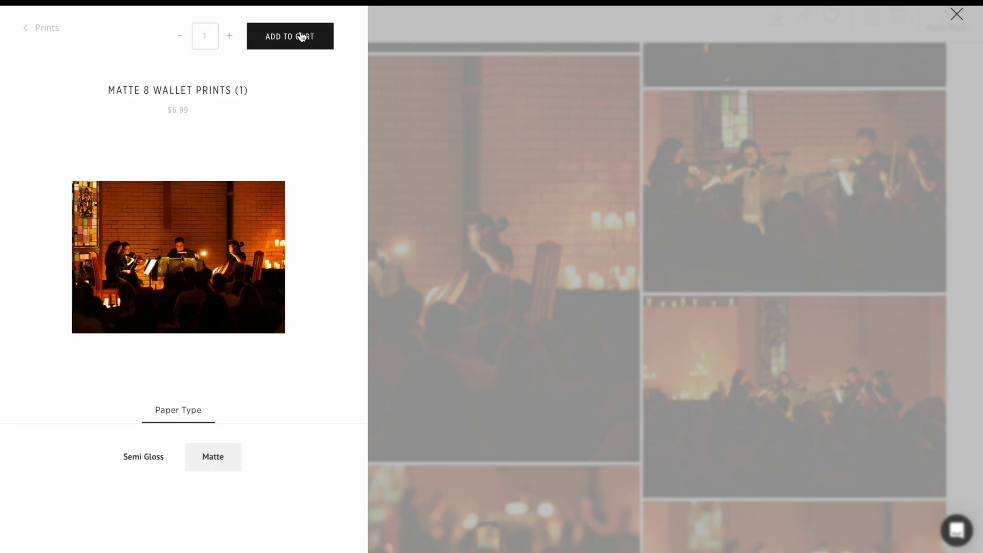
left_click(232, 37)
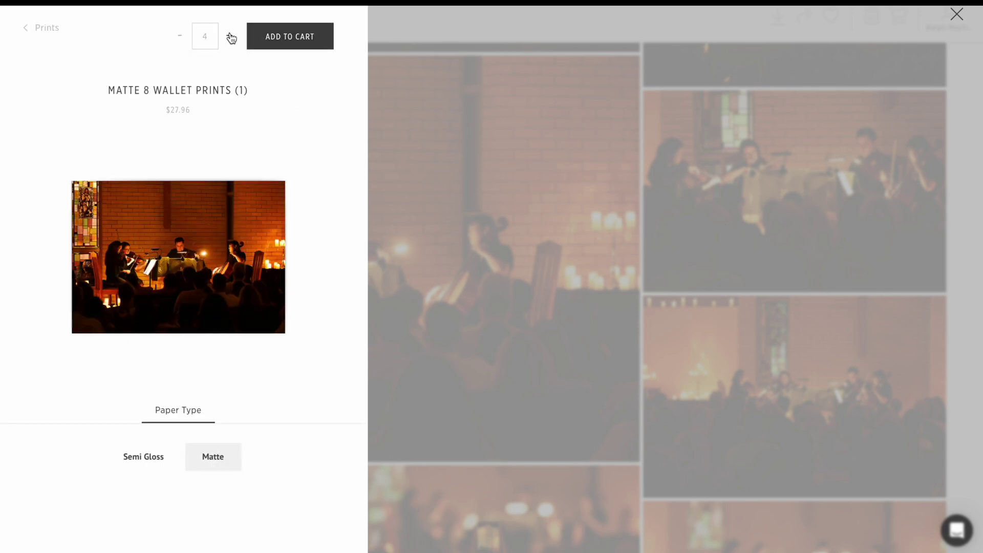
left_click(304, 36)
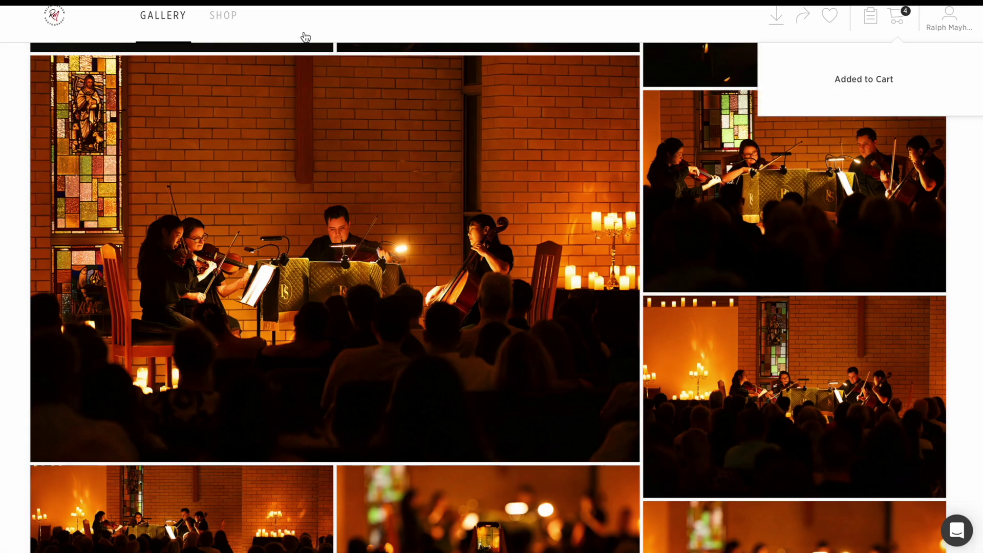
left_click(897, 20)
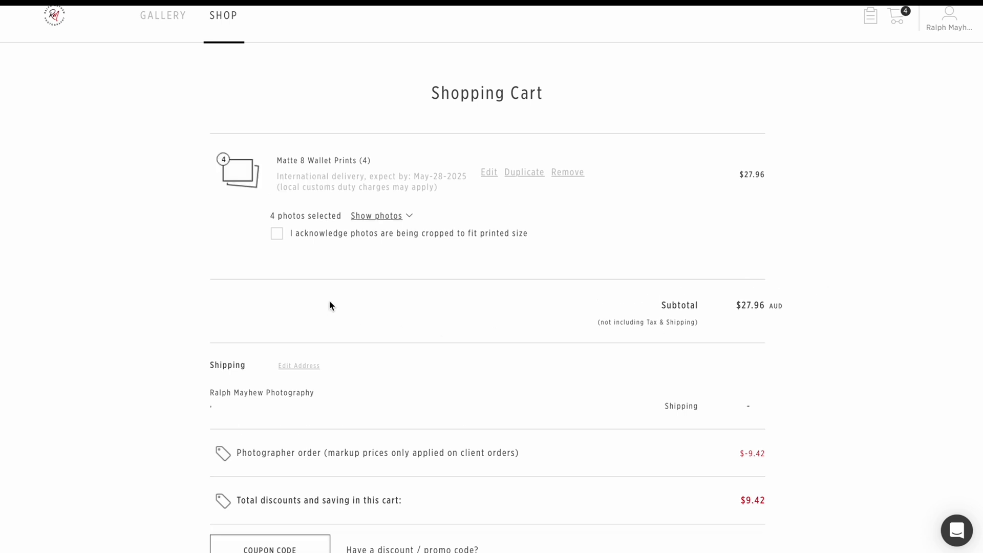
Step: Scroll the Shopping Cart to check the Matte 8 Wallet Prints order totals
scroll(552, 410, "down", 2)
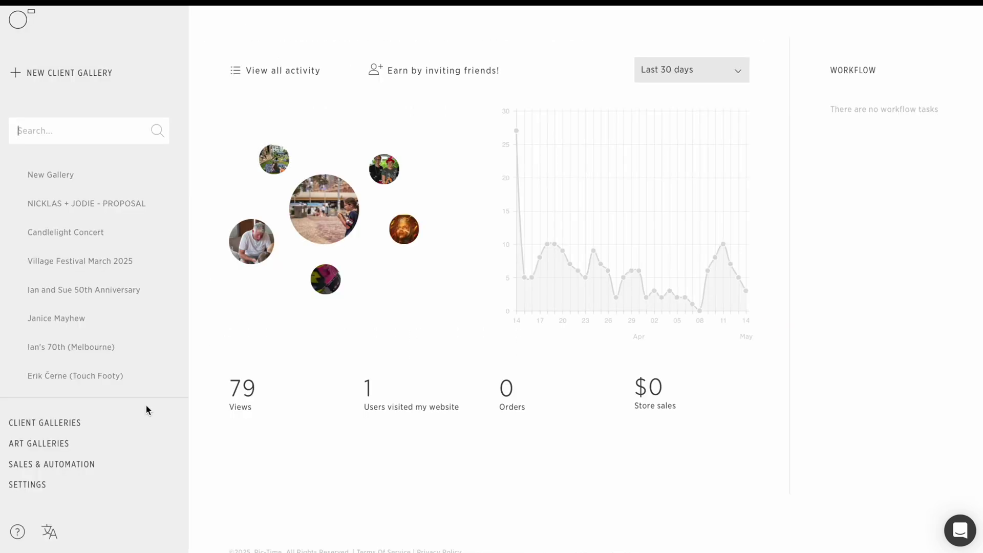
Step: View the empty Orders list under Sales & Automation, then scroll back to the Candlelight Concert cover
left_click(78, 465)
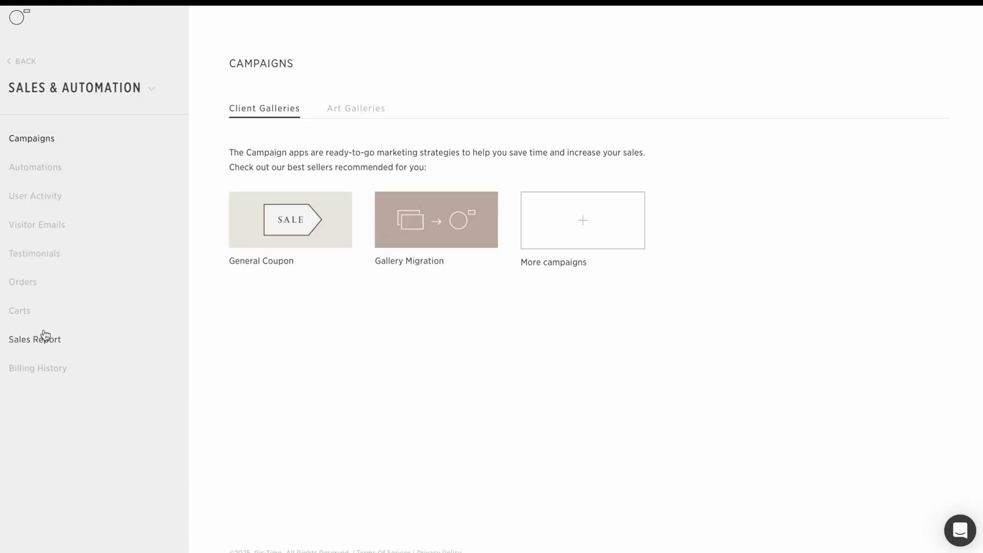
left_click(22, 283)
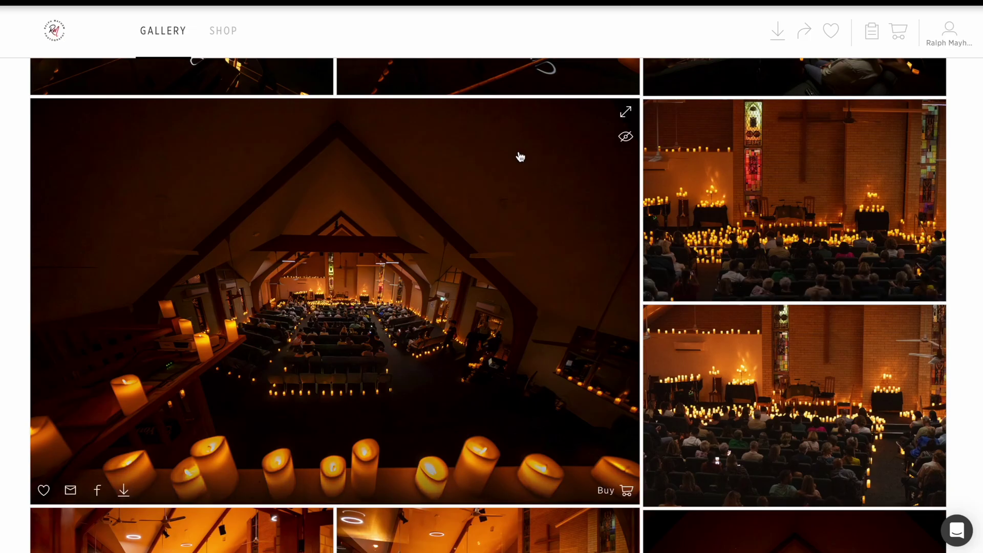
scroll(520, 157, "up", 15)
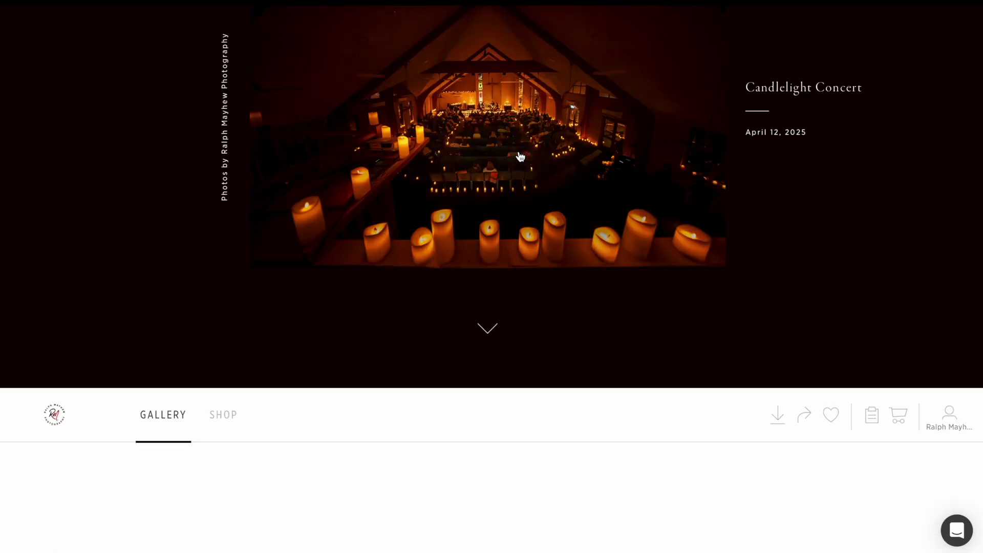